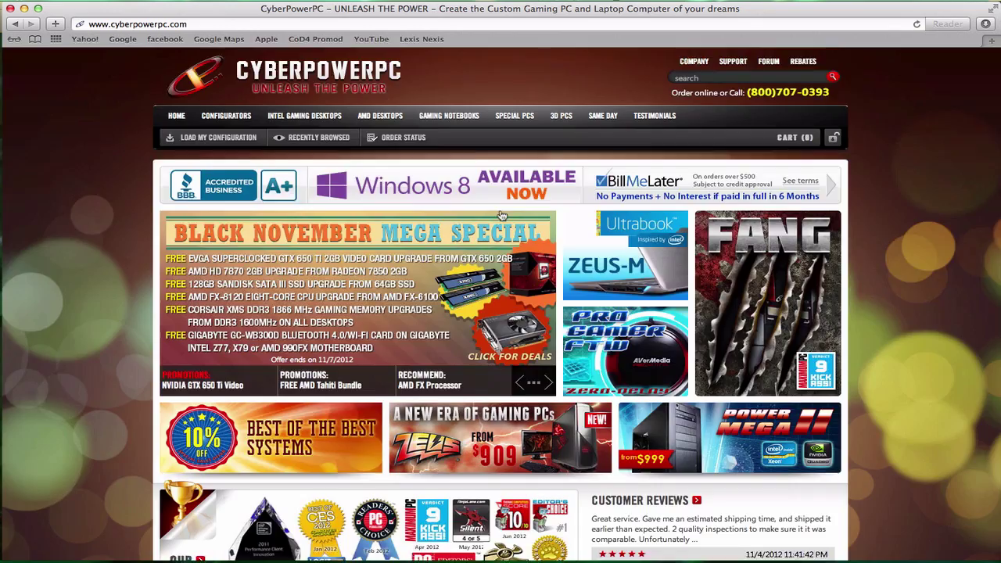
# Look over the CyberPowerPC home page's featured gaming systems and open the AMD desktops category
pyautogui.scroll(-10, 502, 216)
pyautogui.scroll(-5, 502, 216)
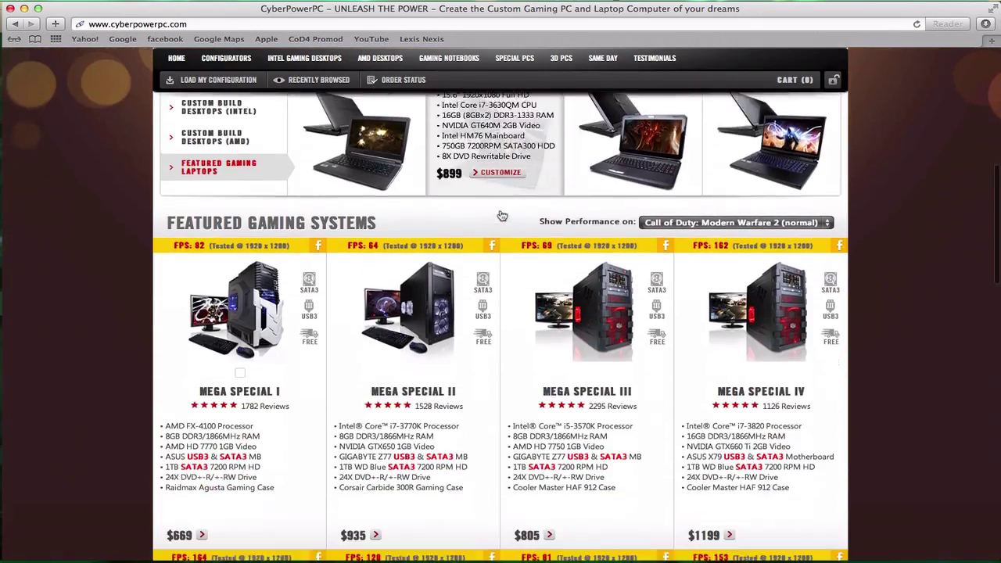
pyautogui.scroll(6, 502, 216)
pyautogui.scroll(8, 502, 215)
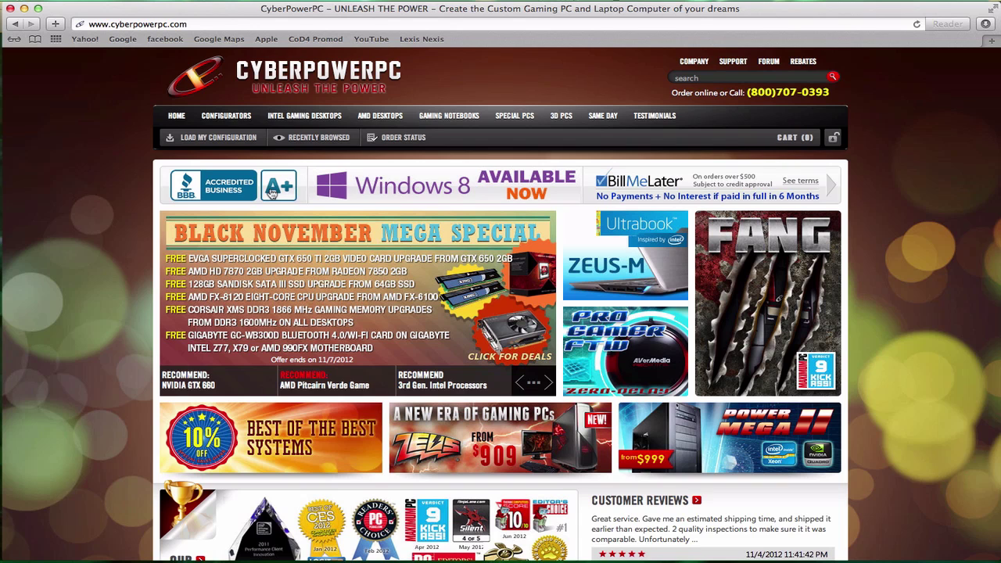
pyautogui.moveTo(235, 117)
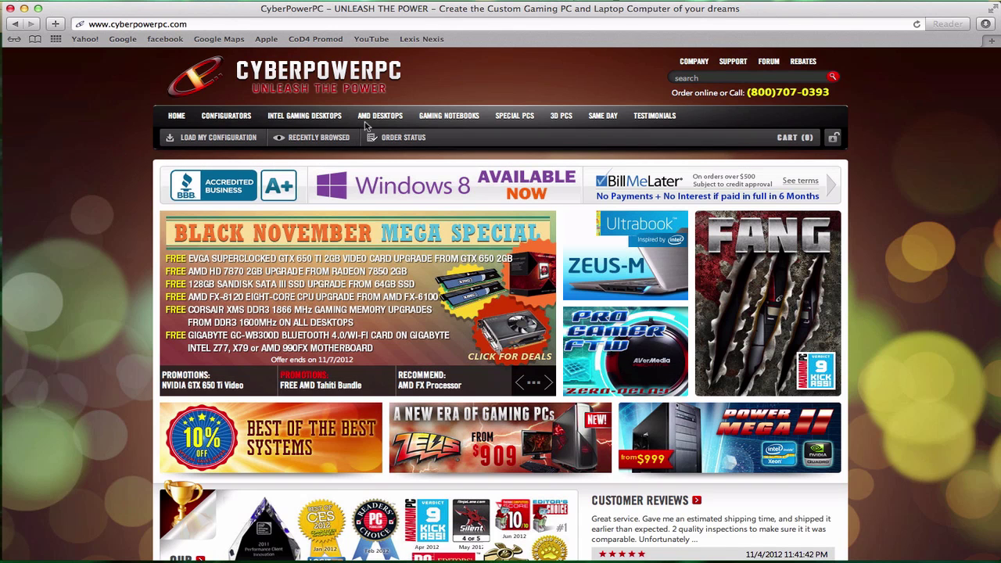
pyautogui.moveTo(369, 125)
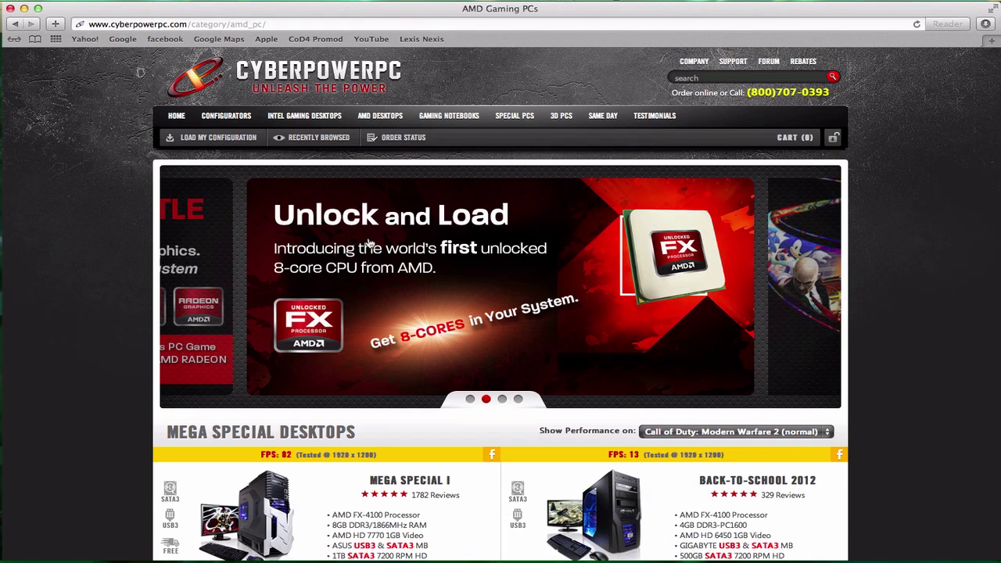
# Browse the AMD gaming desktops and open the Back-To-School 2012 system for customization
pyautogui.scroll(-5, 369, 242)
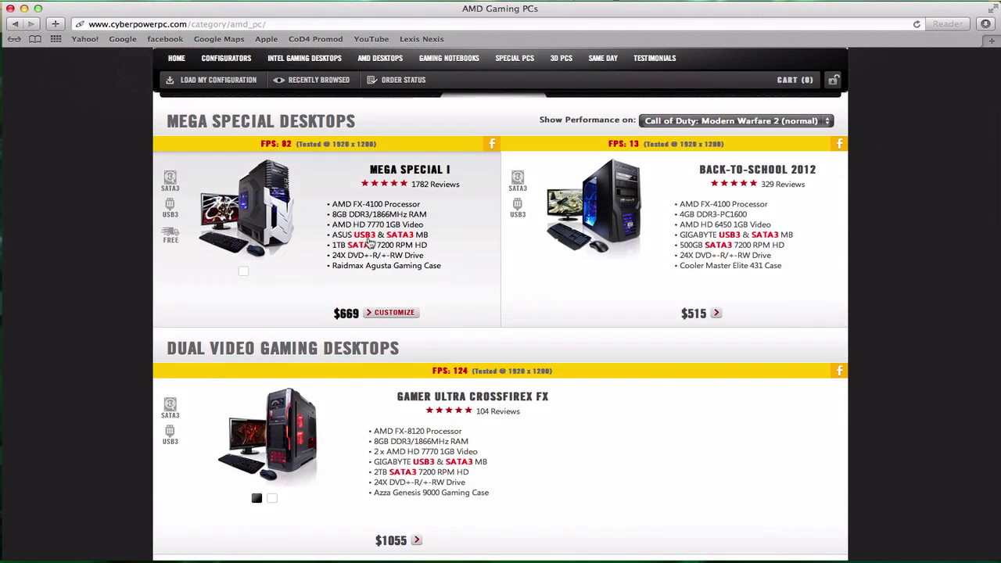
pyautogui.scroll(-1, 369, 242)
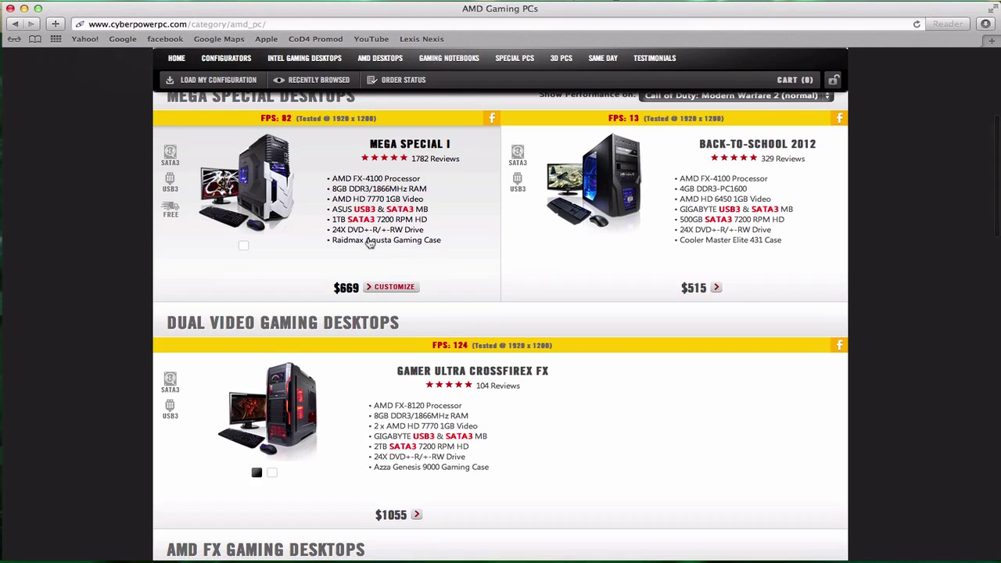
pyautogui.scroll(-4, 369, 243)
pyautogui.scroll(-3, 369, 243)
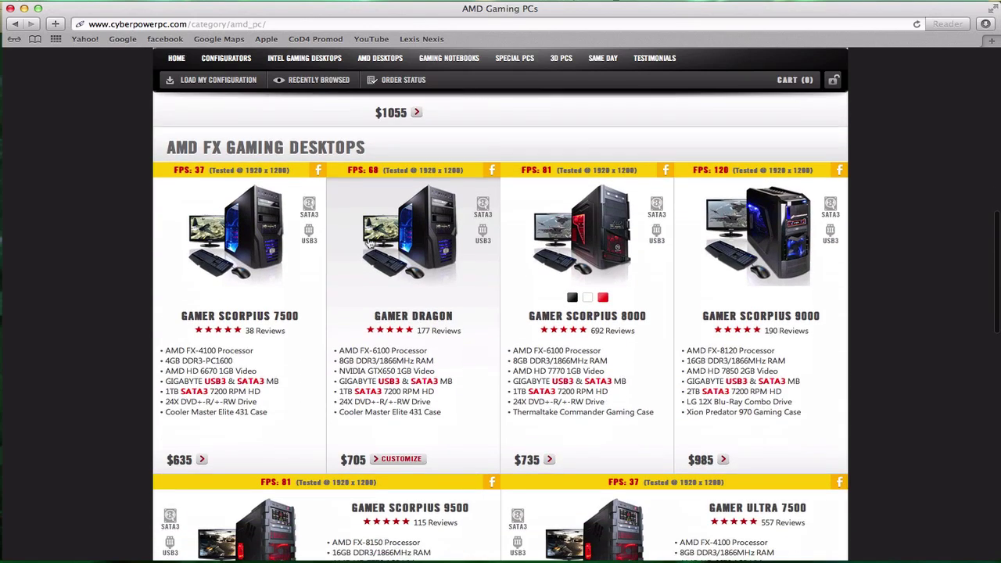
pyautogui.scroll(-5, 370, 242)
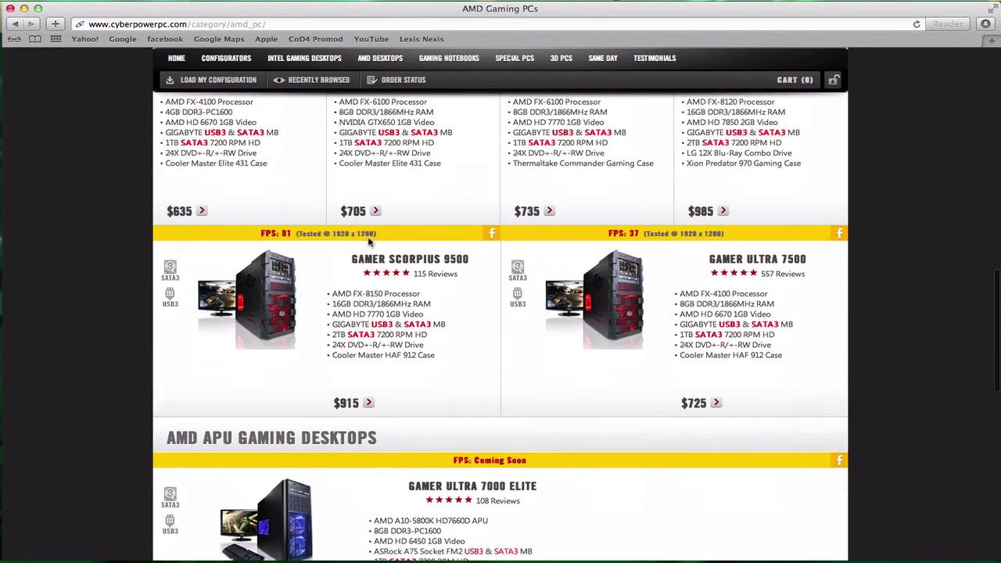
pyautogui.scroll(-7, 370, 243)
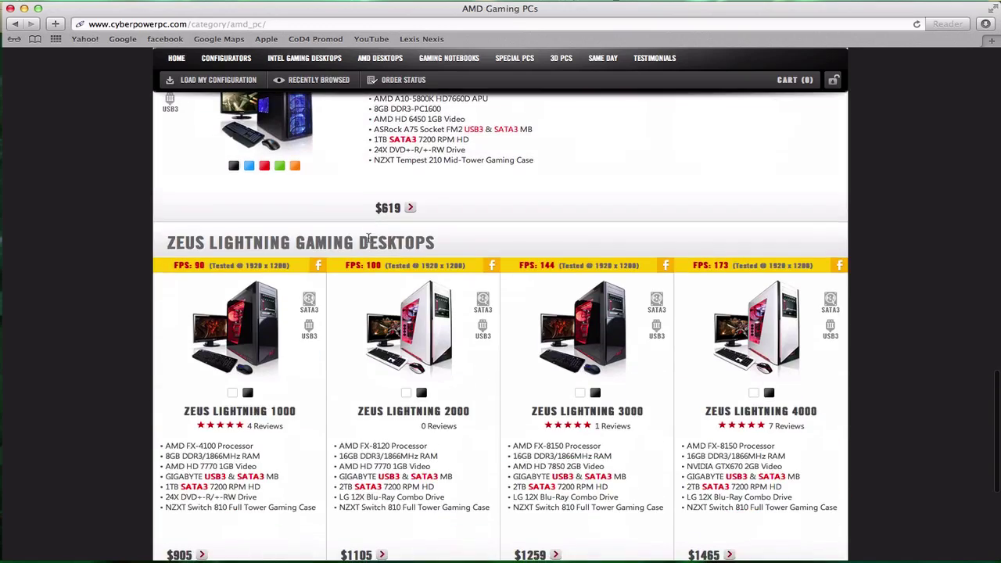
pyautogui.scroll(15, 369, 243)
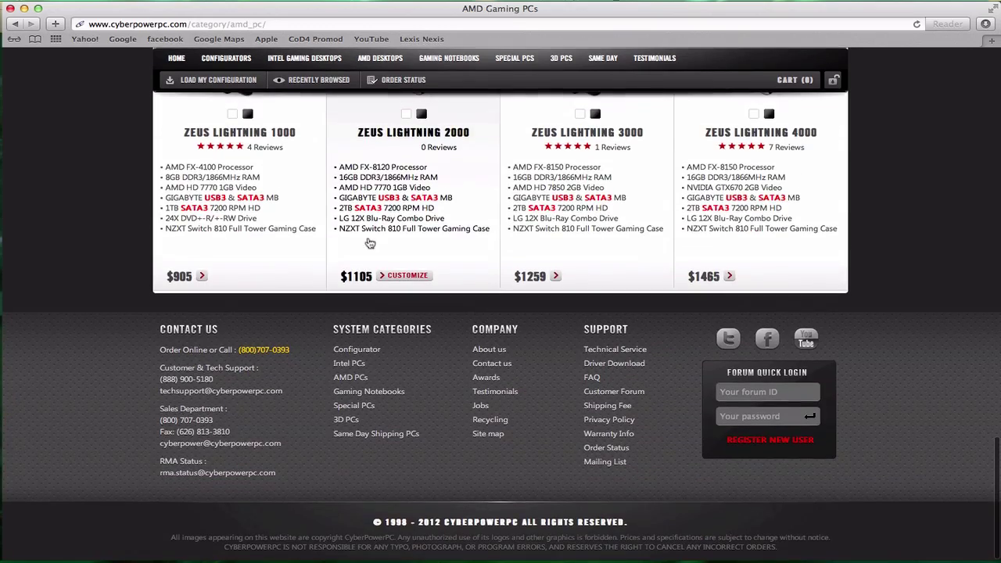
pyautogui.scroll(-2, 369, 243)
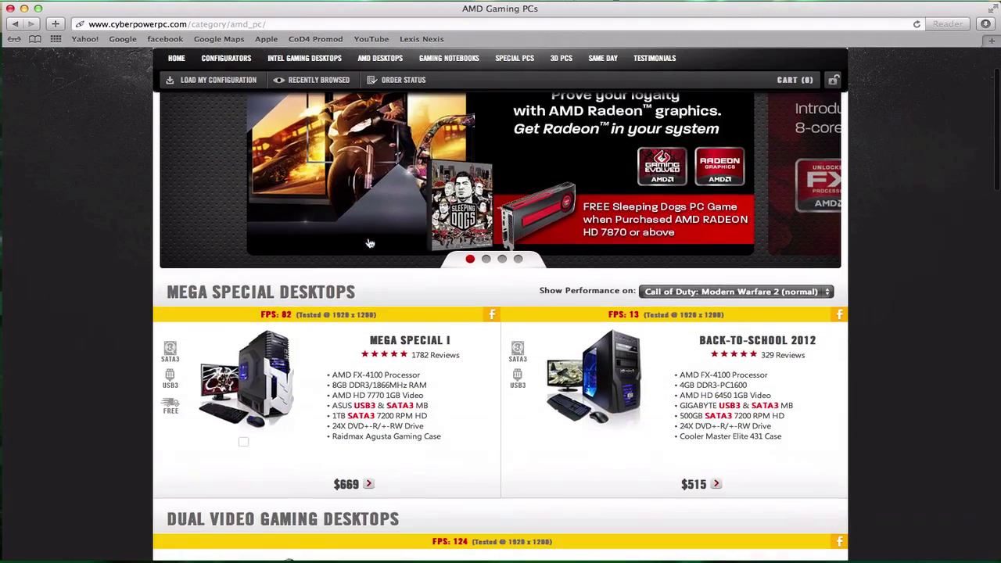
pyautogui.click(486, 260)
pyautogui.click(471, 259)
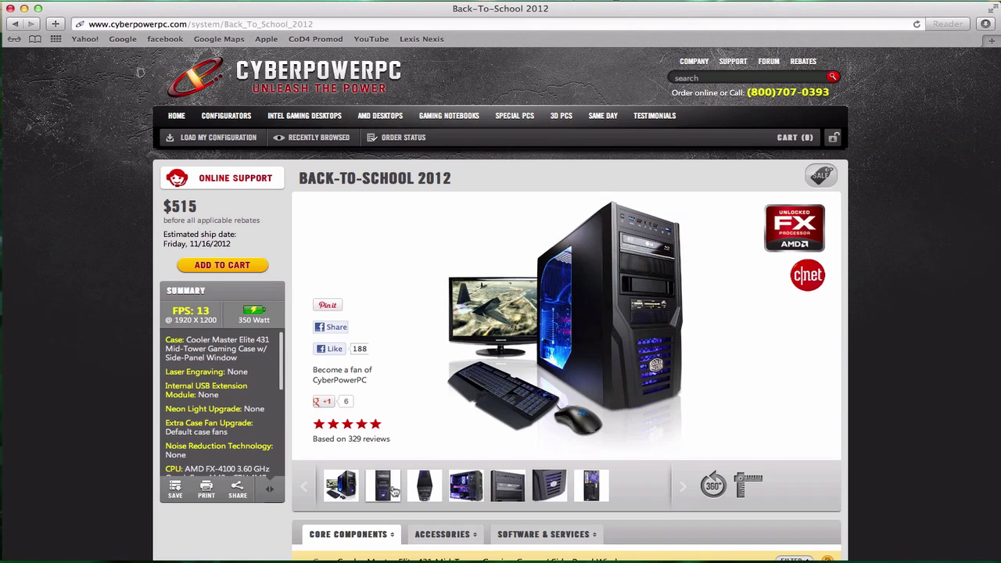
# Examine the case, laser engraving, USB module, neon light and case fan options for the system
pyautogui.scroll(-10, 433, 493)
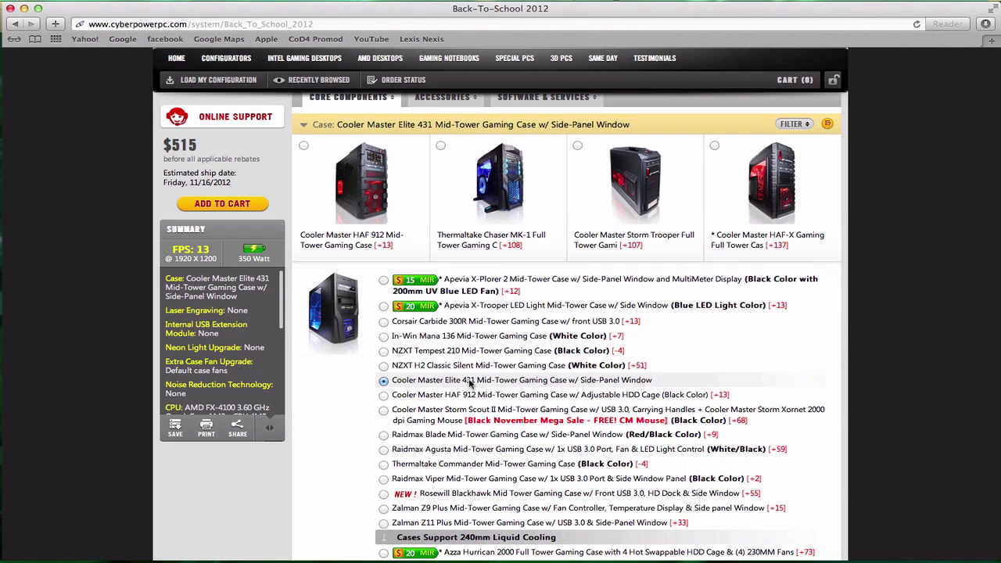
pyautogui.scroll(10, 415, 391)
pyautogui.scroll(-10, 408, 393)
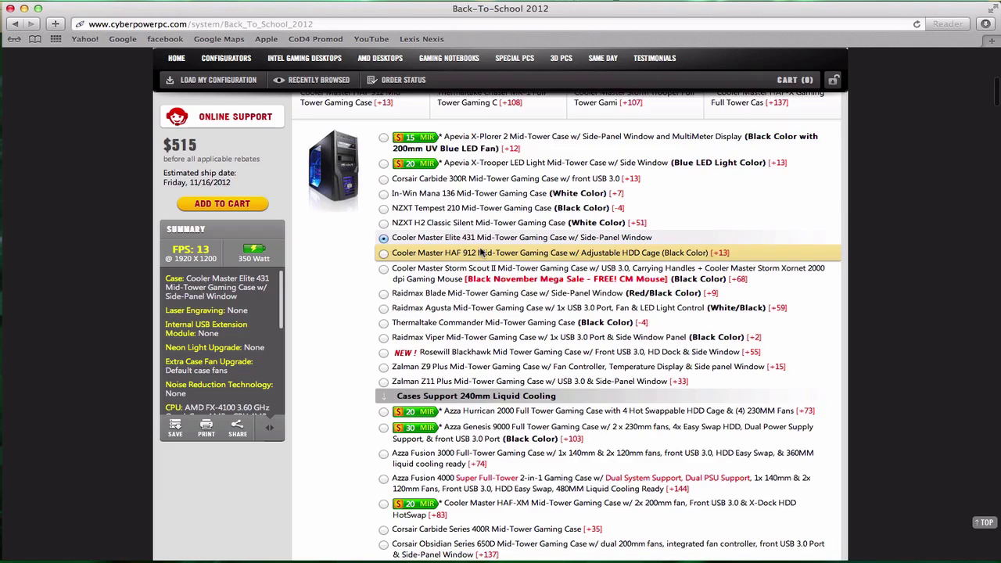
pyautogui.scroll(-5, 480, 250)
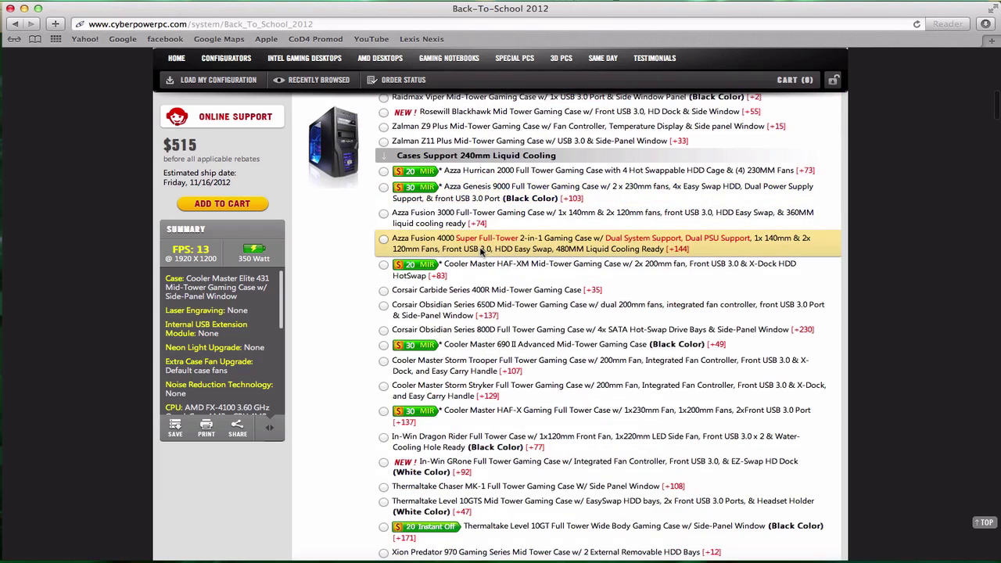
pyautogui.scroll(-5, 480, 251)
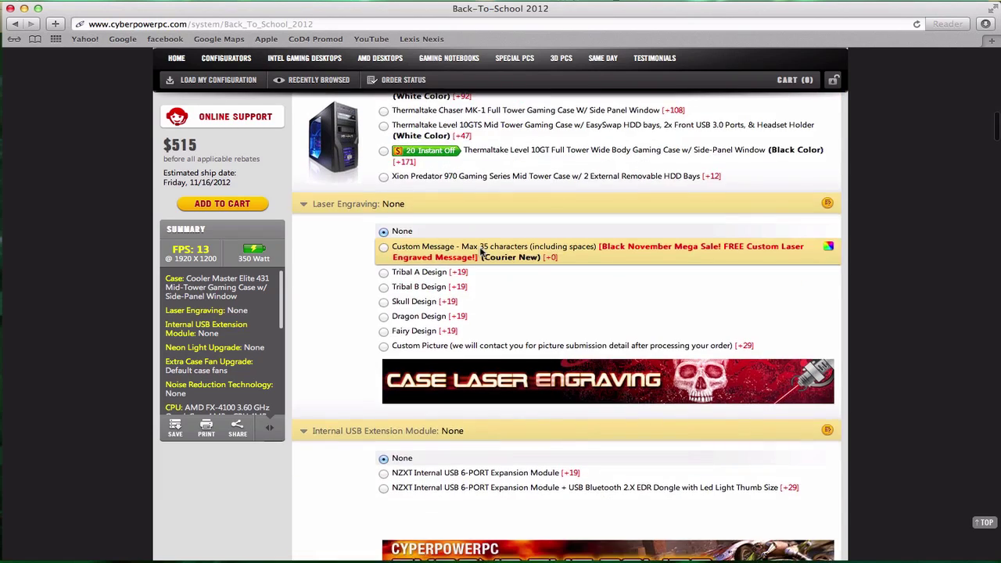
pyautogui.scroll(-5, 480, 251)
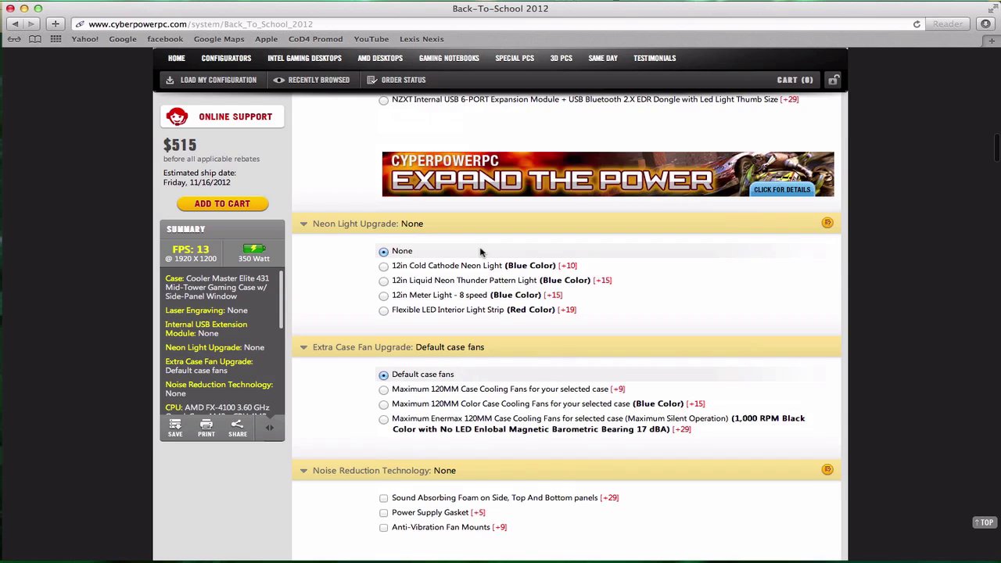
# Try the AMD FX-8120 Eight-Core processor, and settle on the AMD FX-6300 3.50 GHz Six-Core CPU
pyautogui.scroll(-6, 480, 250)
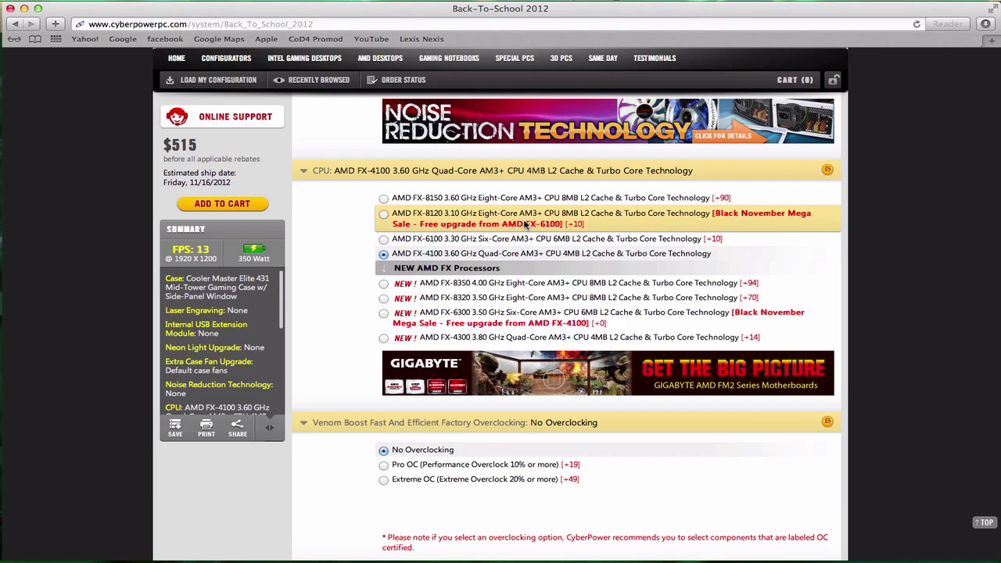
pyautogui.click(390, 216)
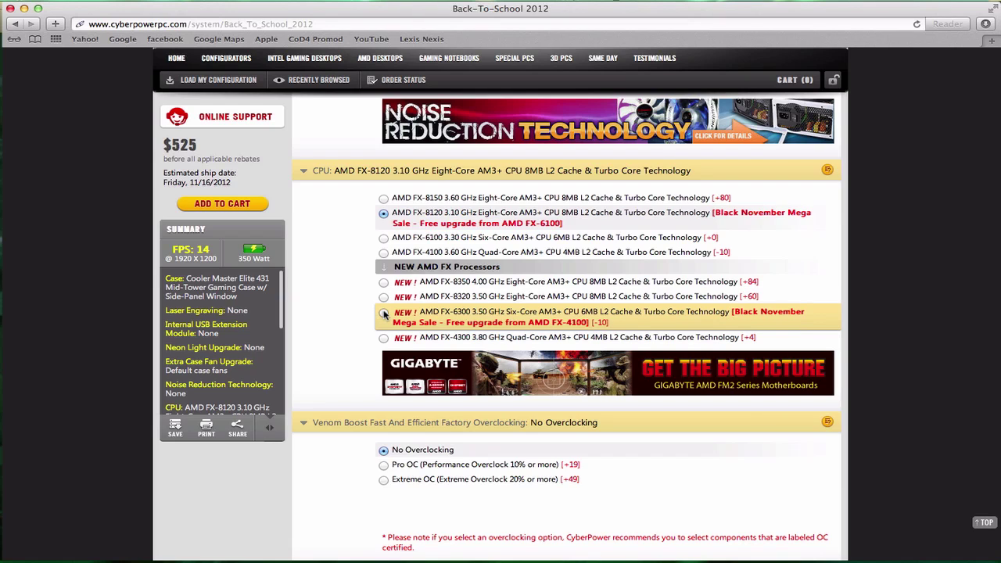
pyautogui.click(385, 314)
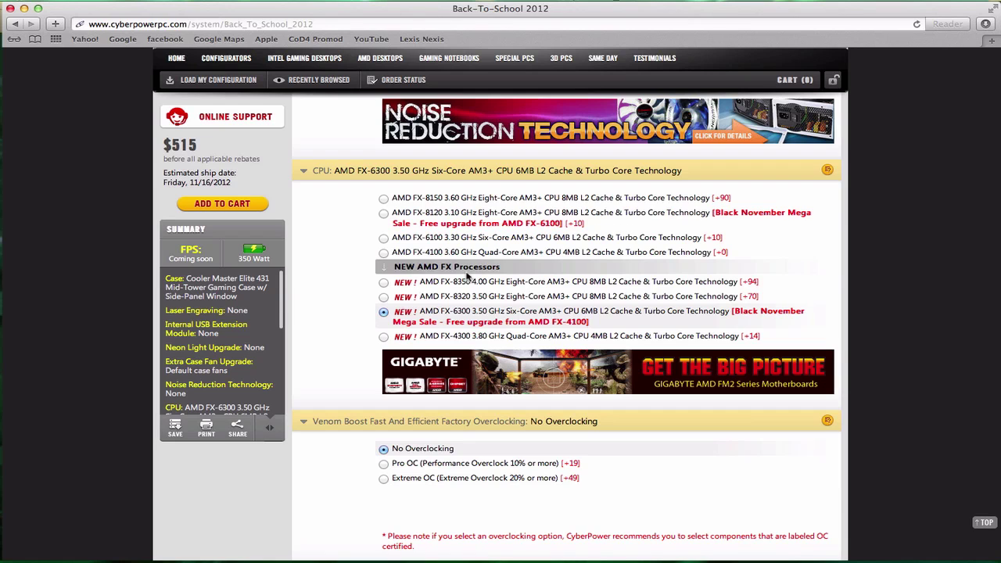
# Review the cooling and motherboard options and select the MSI 970A-G46 AMD 970 motherboard with CrossFireX/SLI support
pyautogui.scroll(-8, 467, 276)
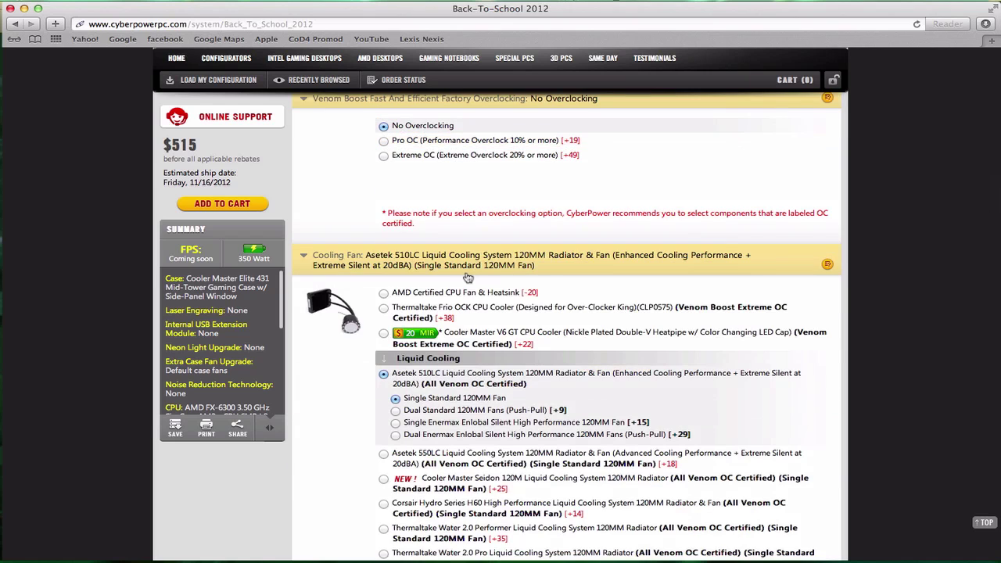
pyautogui.scroll(-2, 467, 275)
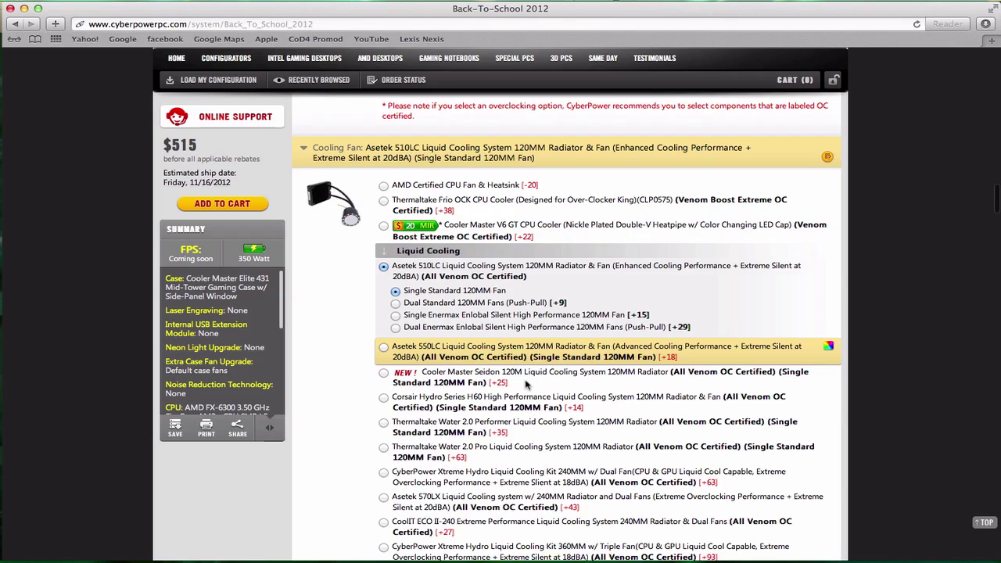
pyautogui.scroll(-5, 526, 383)
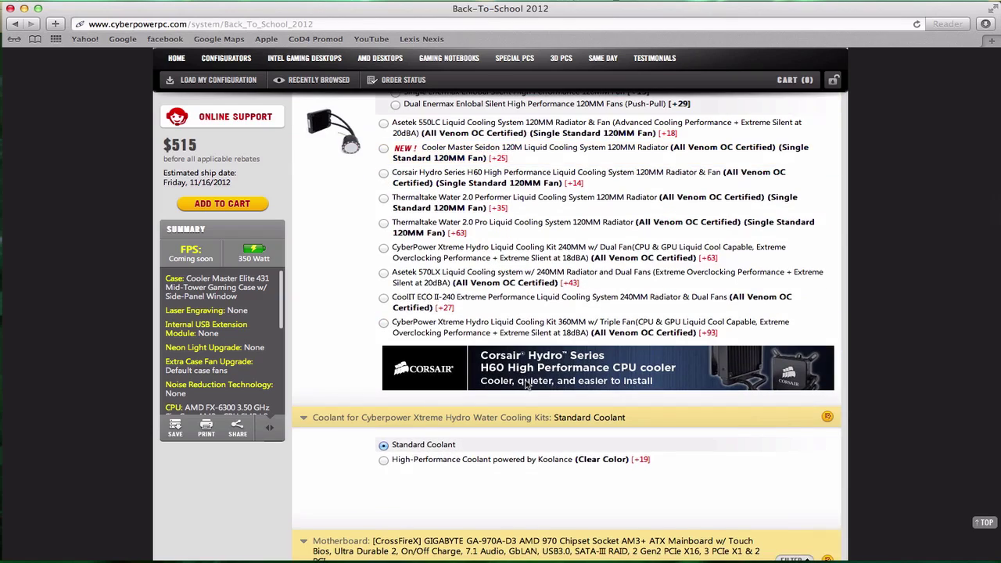
pyautogui.scroll(-4, 525, 384)
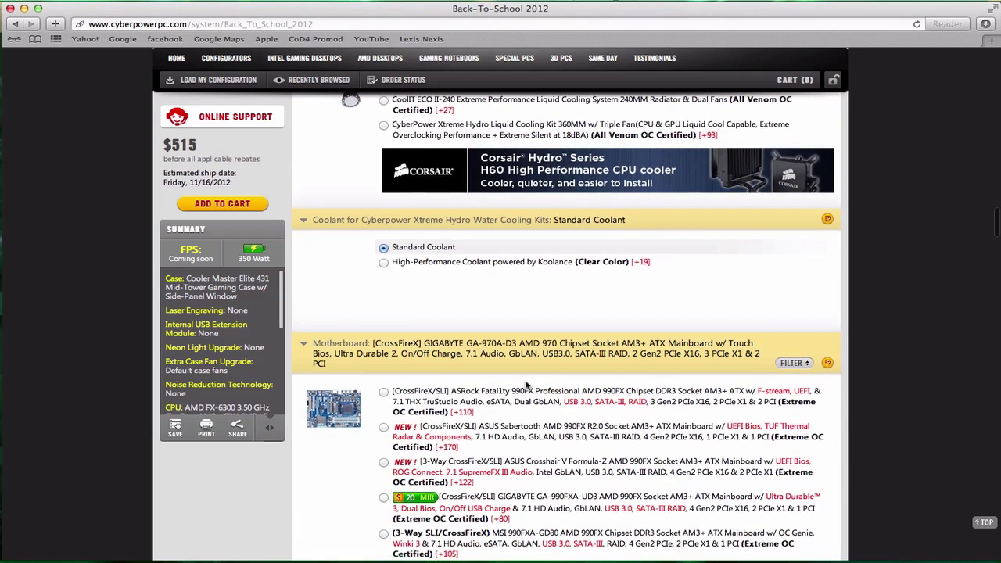
pyautogui.scroll(-1, 526, 385)
pyautogui.scroll(-4, 525, 385)
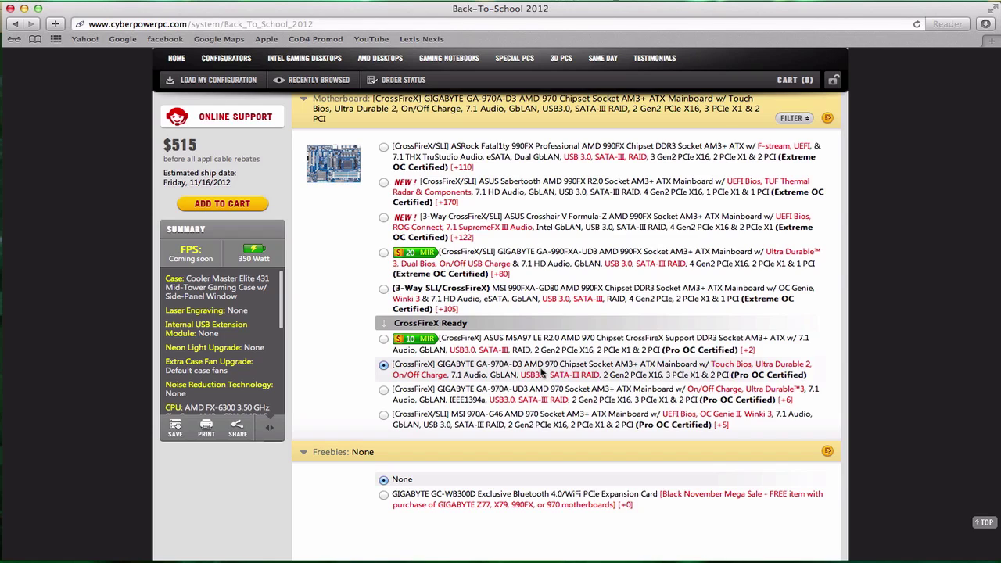
pyautogui.scroll(-1, 599, 374)
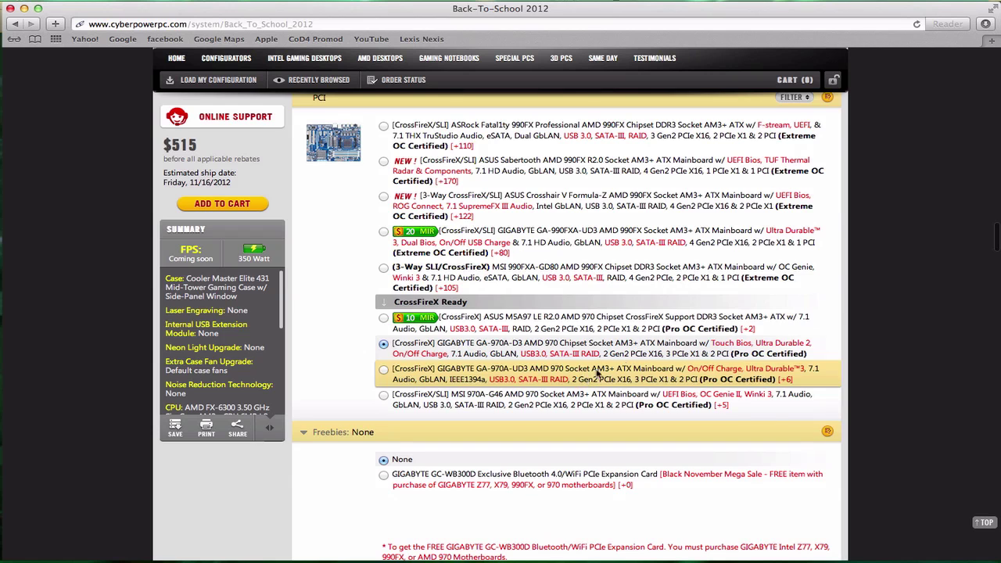
pyautogui.scroll(-1, 622, 345)
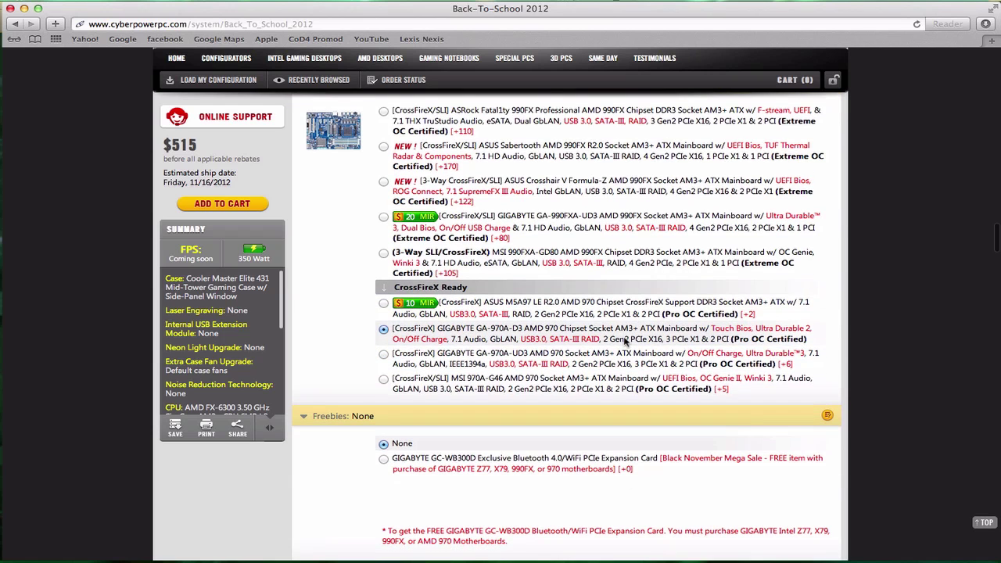
pyautogui.scroll(-3, 625, 342)
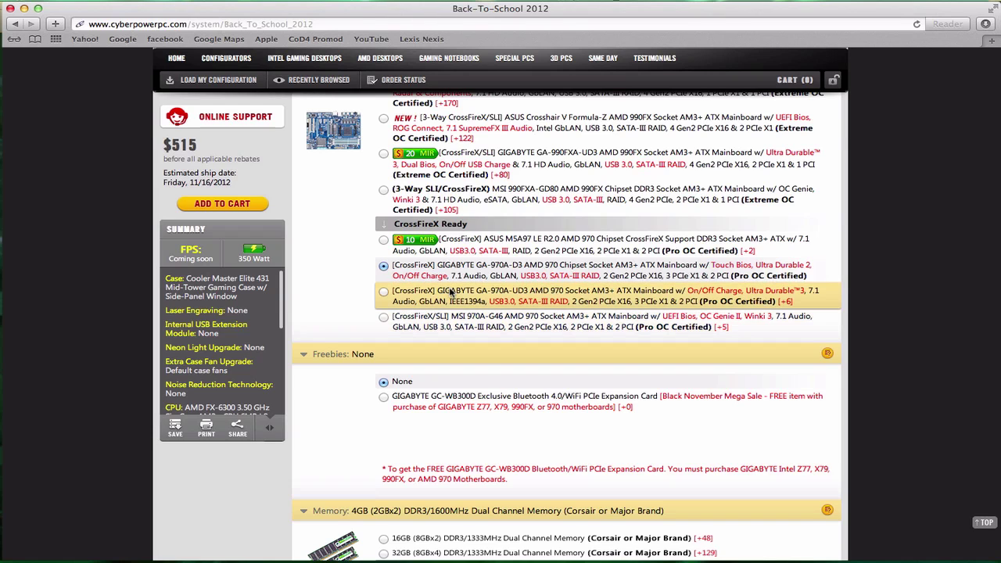
pyautogui.click(383, 319)
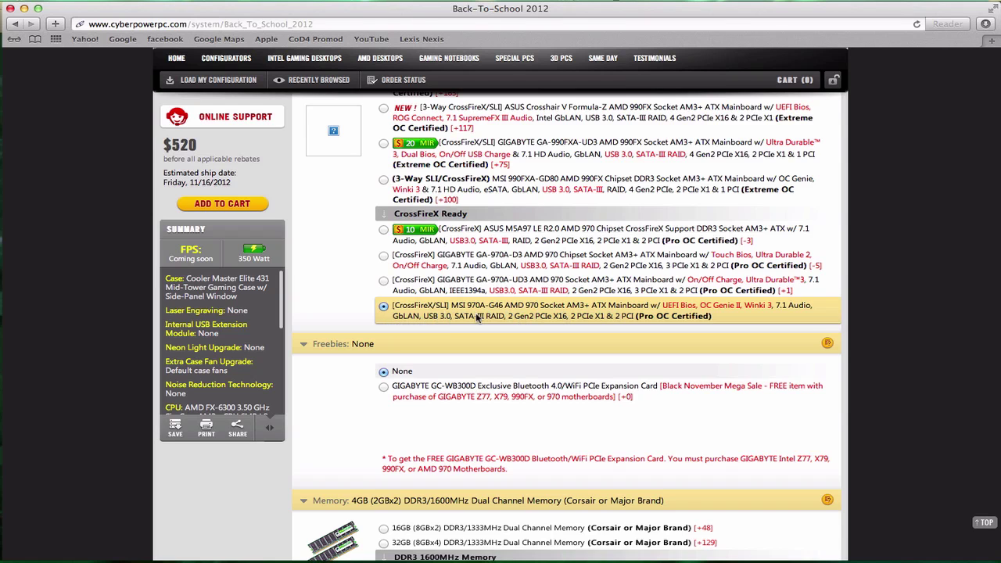
# Review the motherboard freebie offer and the DDR3 memory options from 1333MHz to 2133MHz
pyautogui.scroll(-3, 478, 317)
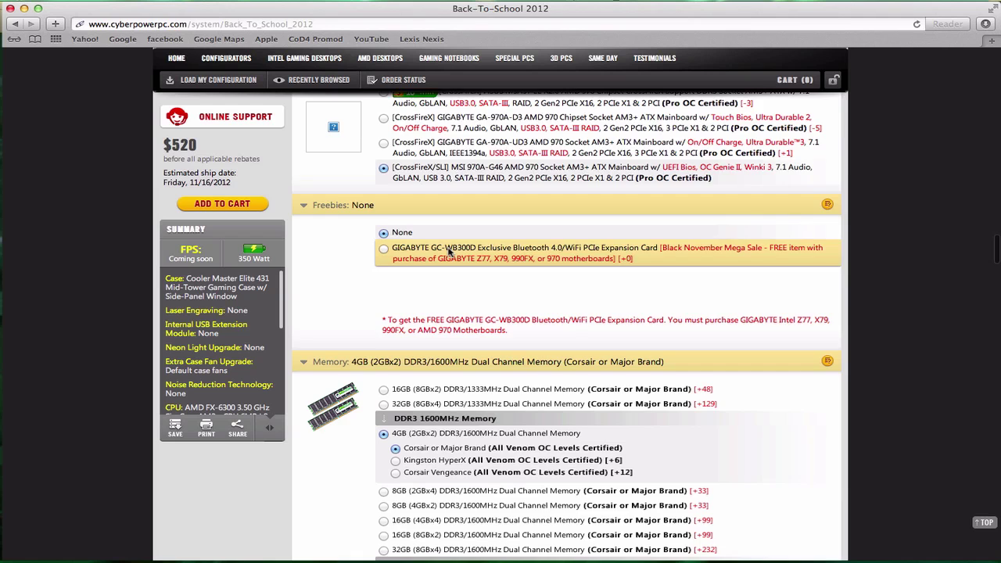
pyautogui.scroll(-3, 450, 250)
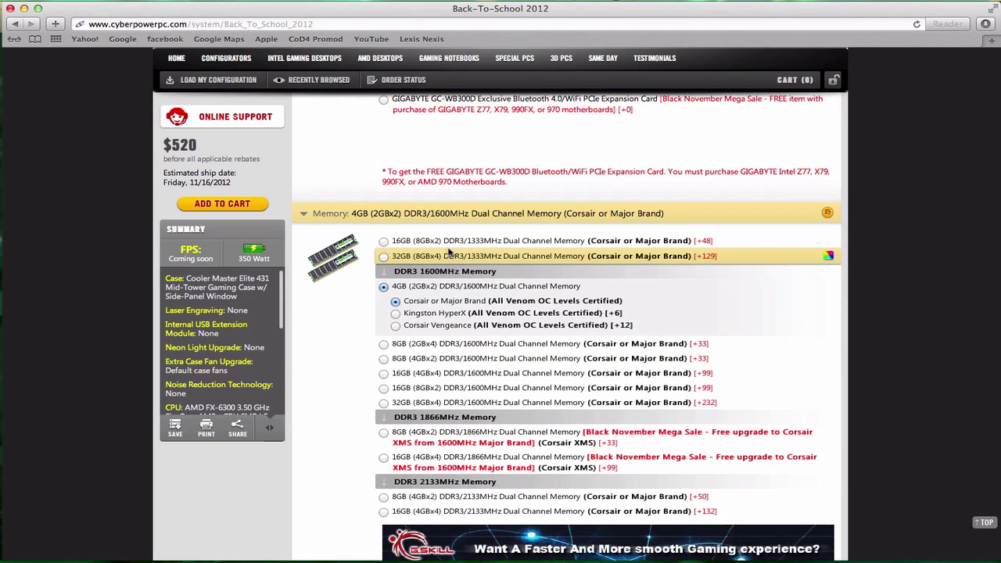
pyautogui.scroll(-2, 450, 250)
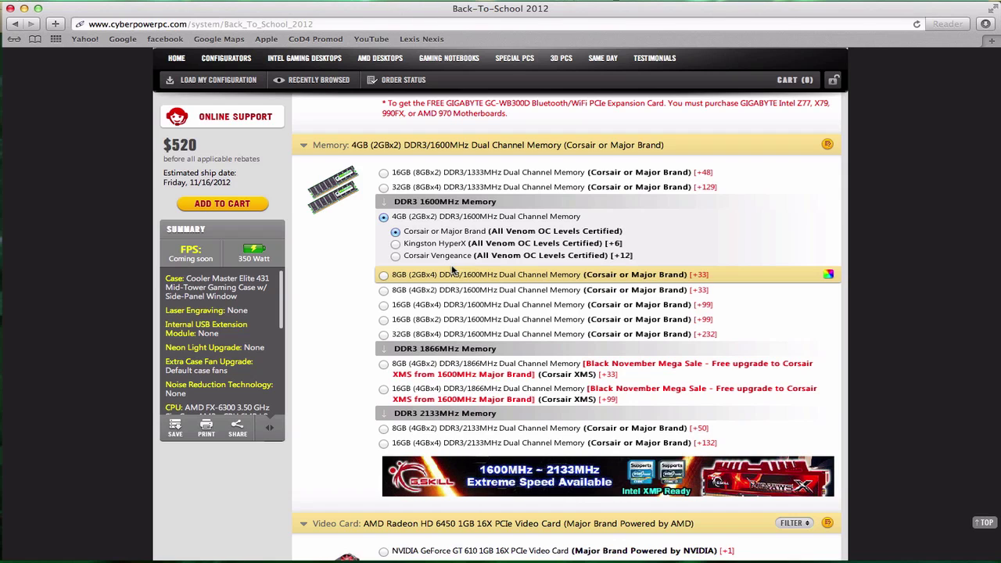
pyautogui.scroll(-3, 452, 270)
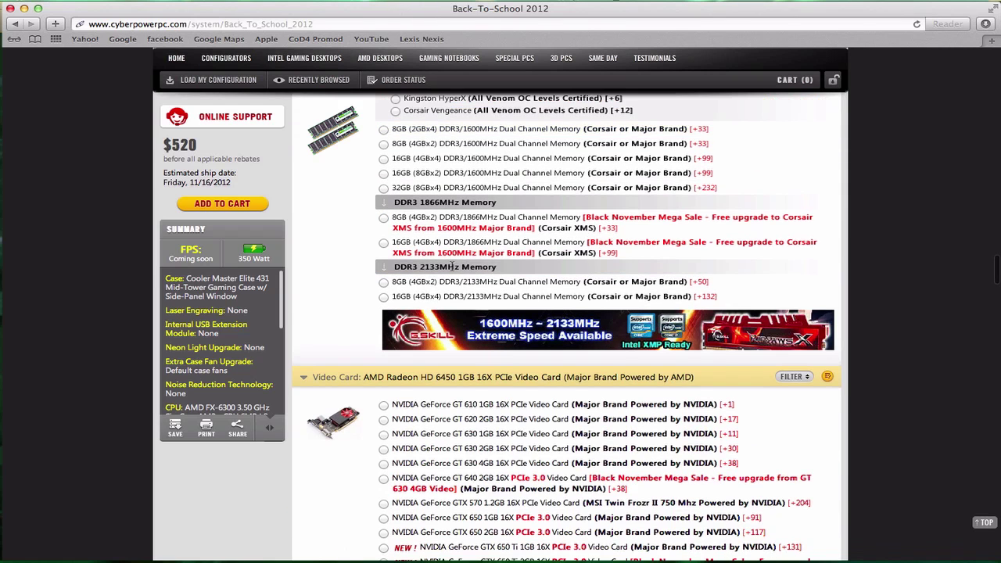
pyautogui.scroll(-1, 452, 268)
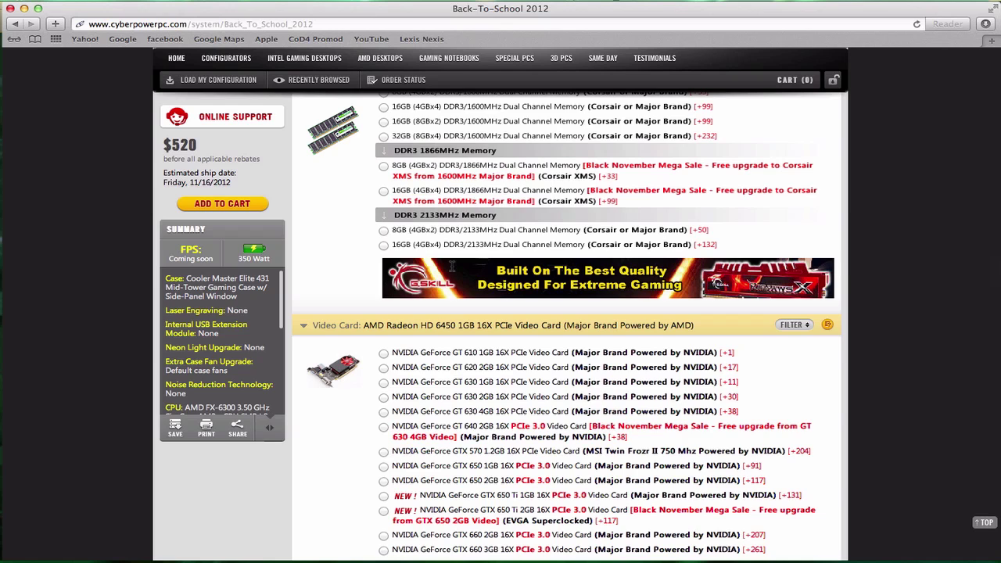
# Compare the NVIDIA and AMD video cards and select the AMD Radeon HD 7770 1GB
pyautogui.scroll(-3, 452, 267)
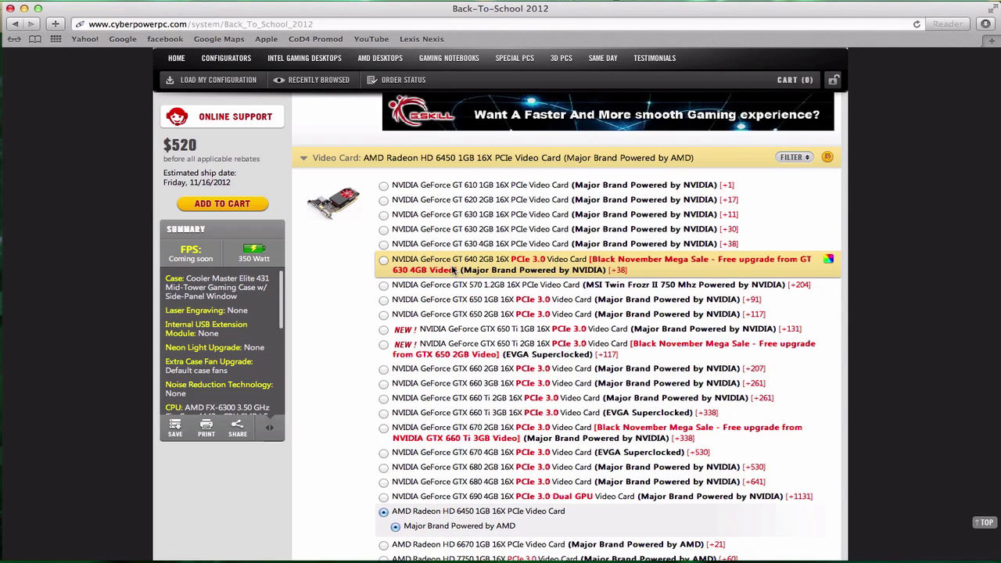
pyautogui.scroll(-2, 452, 270)
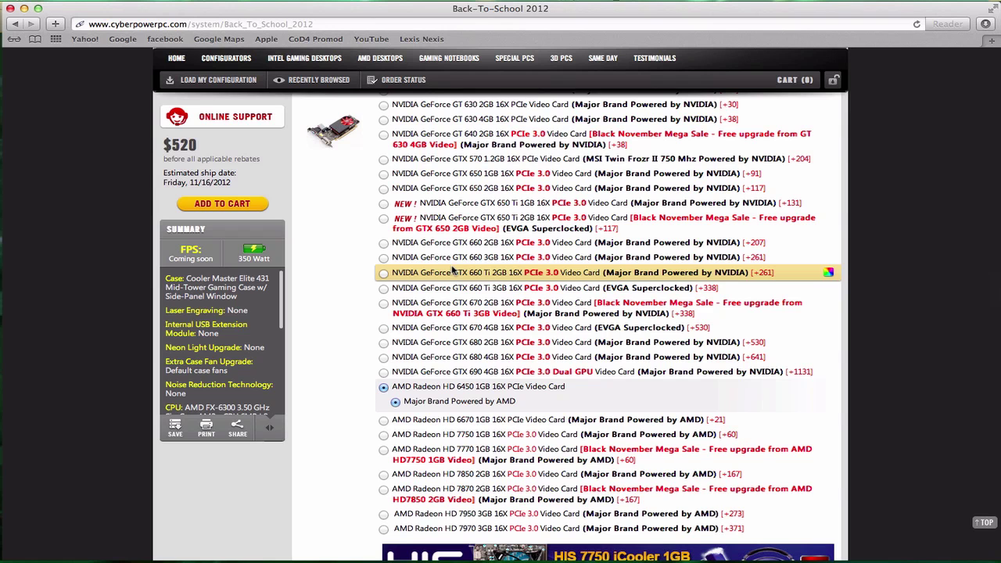
pyautogui.scroll(1, 452, 270)
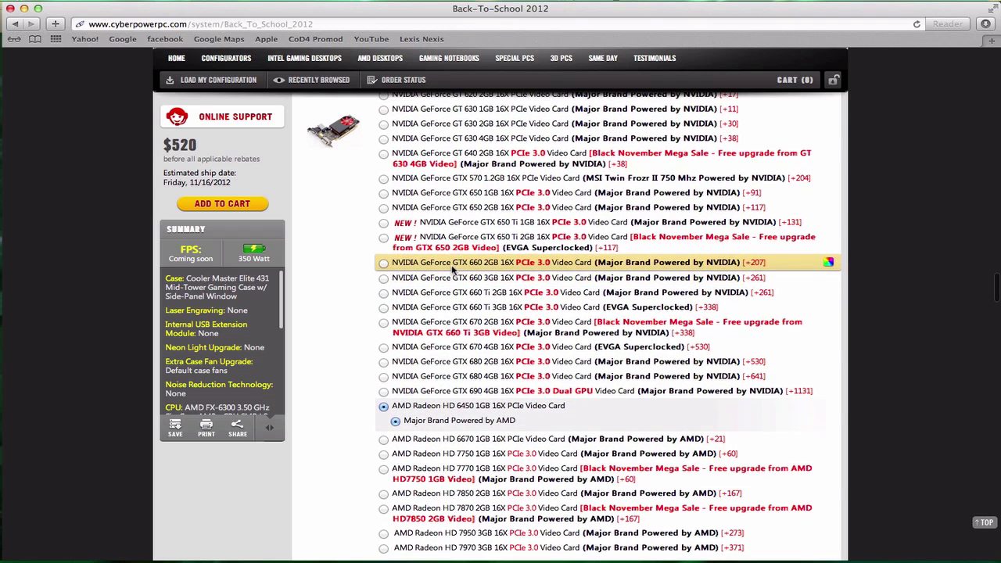
pyautogui.scroll(2, 452, 270)
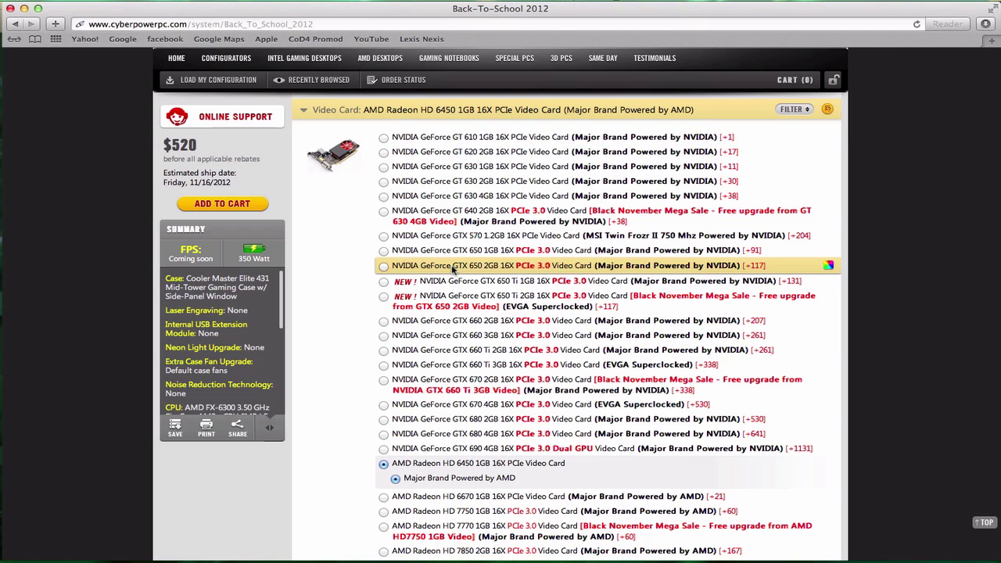
pyautogui.scroll(-5, 454, 271)
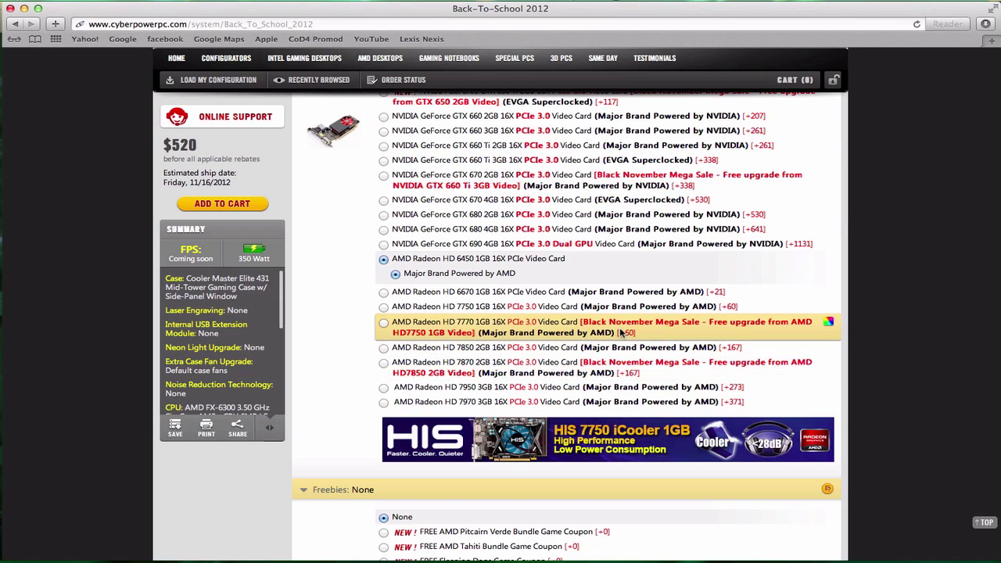
pyautogui.click(383, 323)
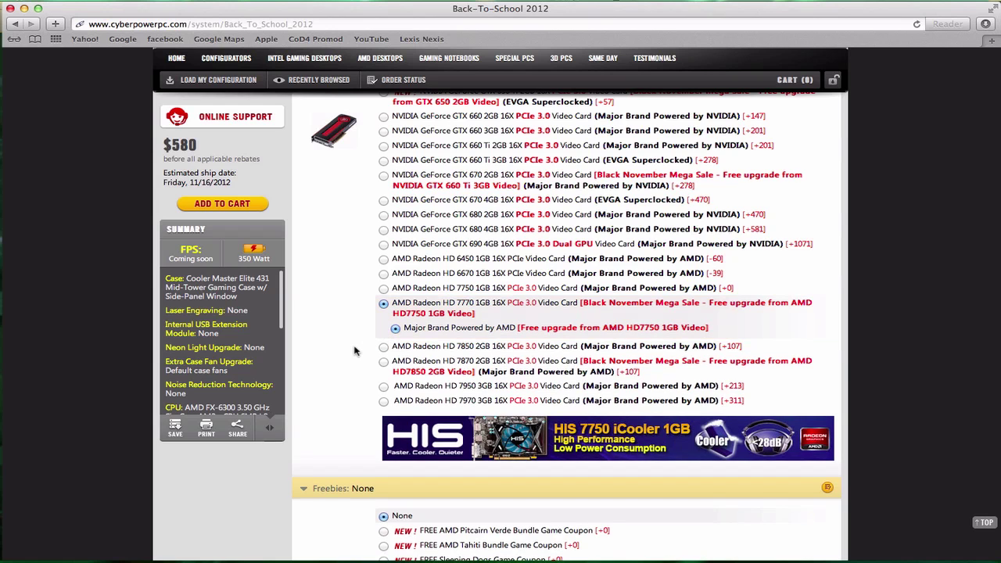
# Compare the other video card prices with the selected card and read the purchase requirements for the free game coupons
pyautogui.scroll(5, 353, 346)
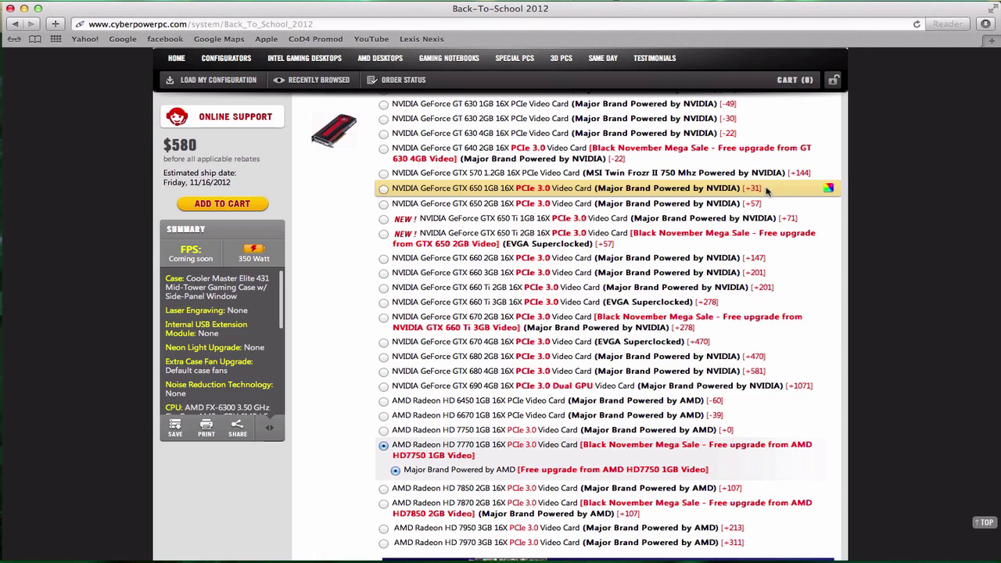
pyautogui.scroll(-1, 767, 191)
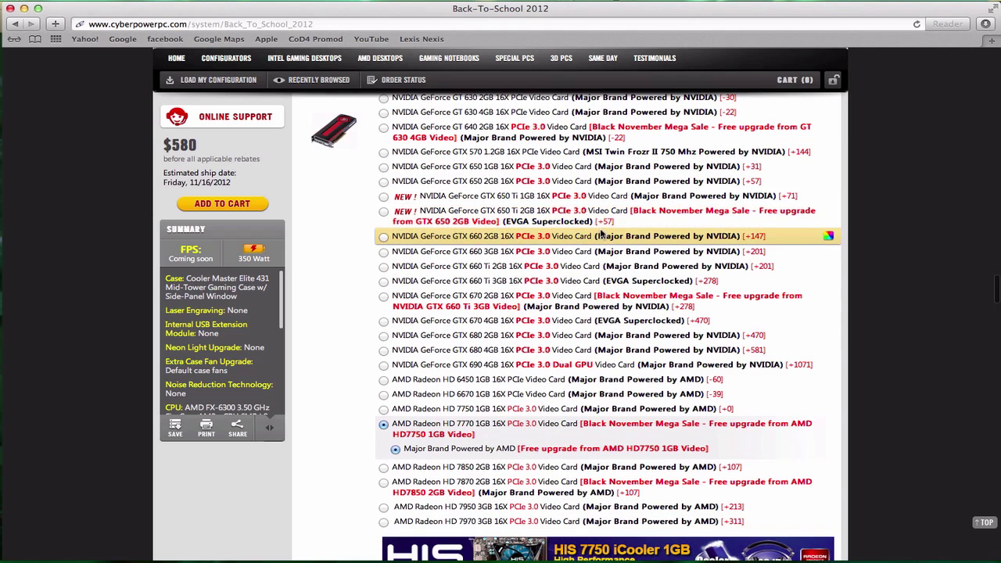
pyautogui.scroll(-10, 448, 219)
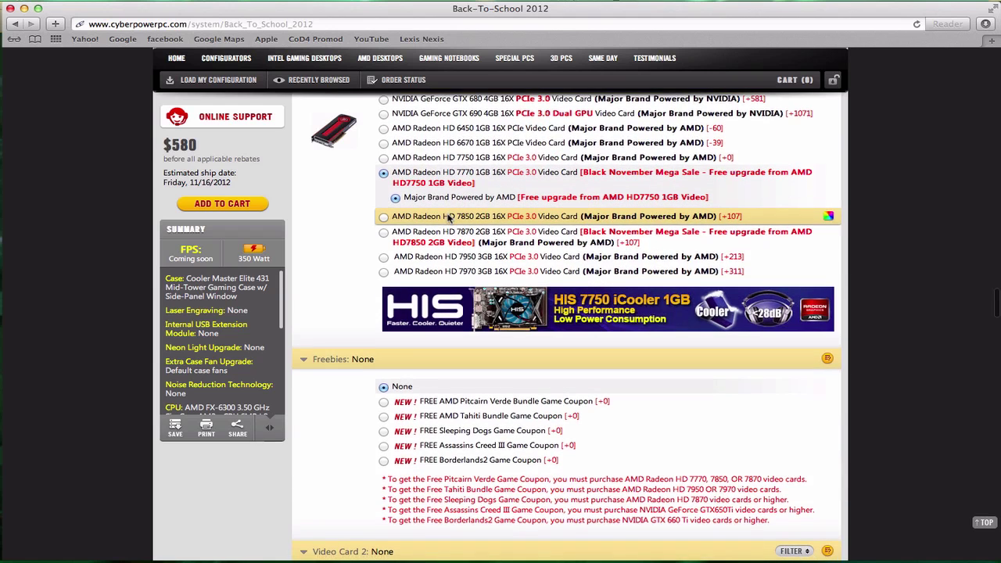
pyautogui.scroll(-5, 448, 219)
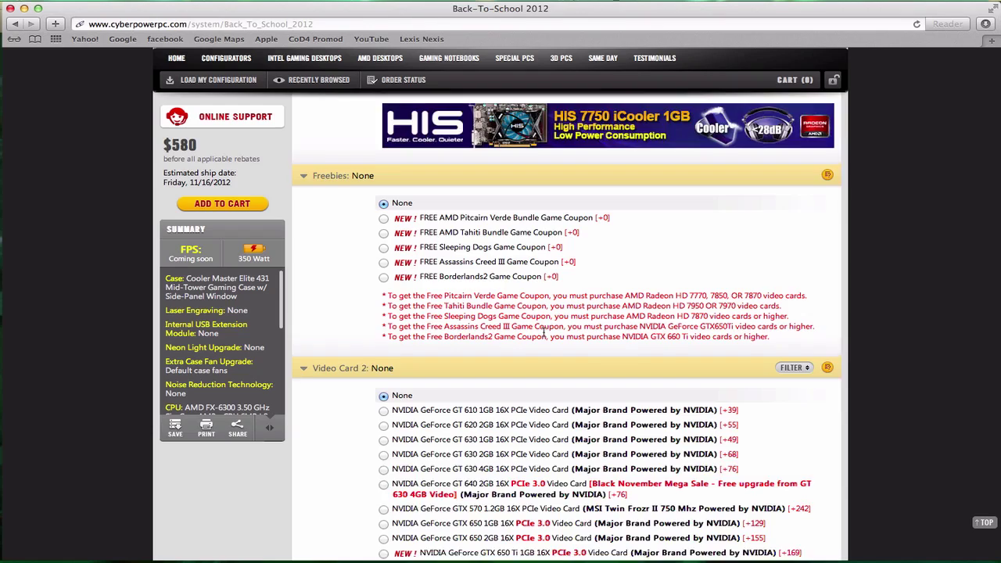
pyautogui.scroll(-2, 545, 332)
pyautogui.scroll(-2, 545, 335)
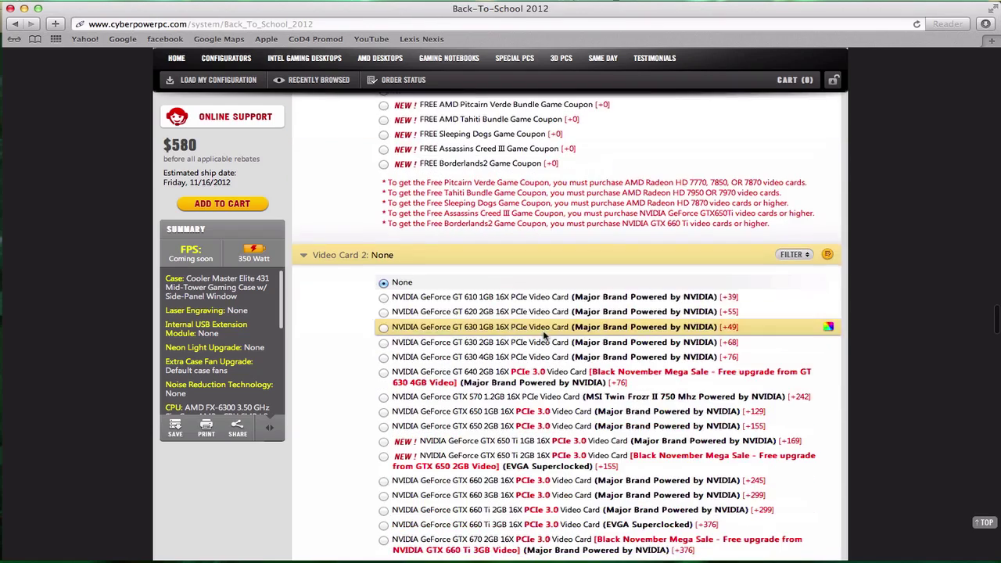
# Change the primary video card to the NVIDIA GeForce GTX 650 Ti 2GB EVGA Superclocked
pyautogui.scroll(7, 545, 335)
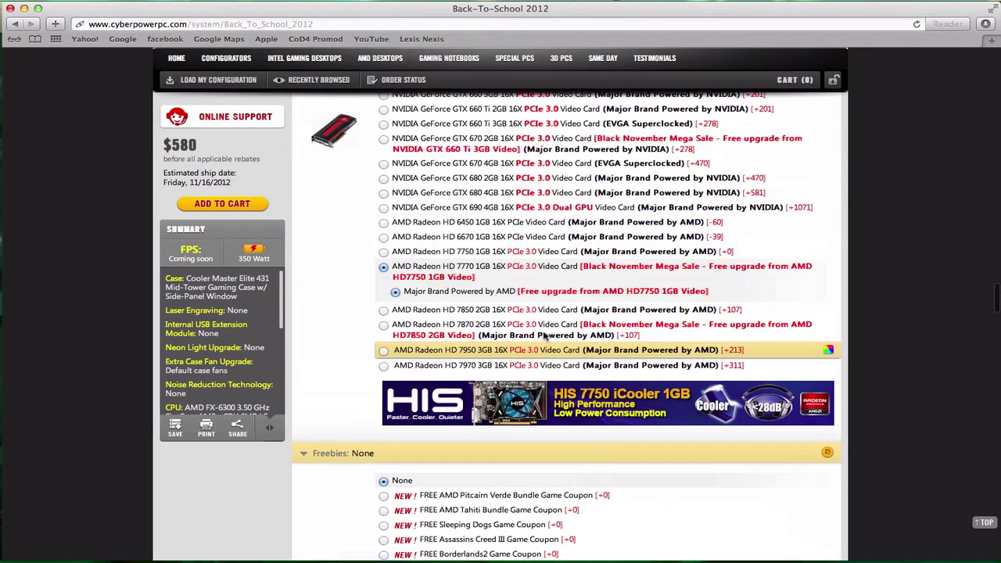
pyautogui.scroll(2, 489, 164)
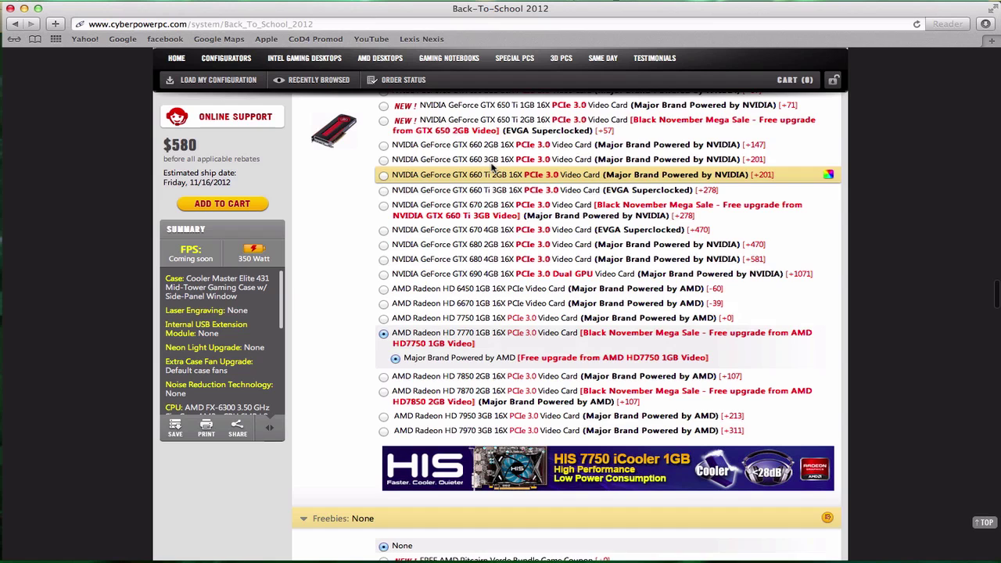
pyautogui.scroll(1, 493, 167)
pyautogui.click(492, 149)
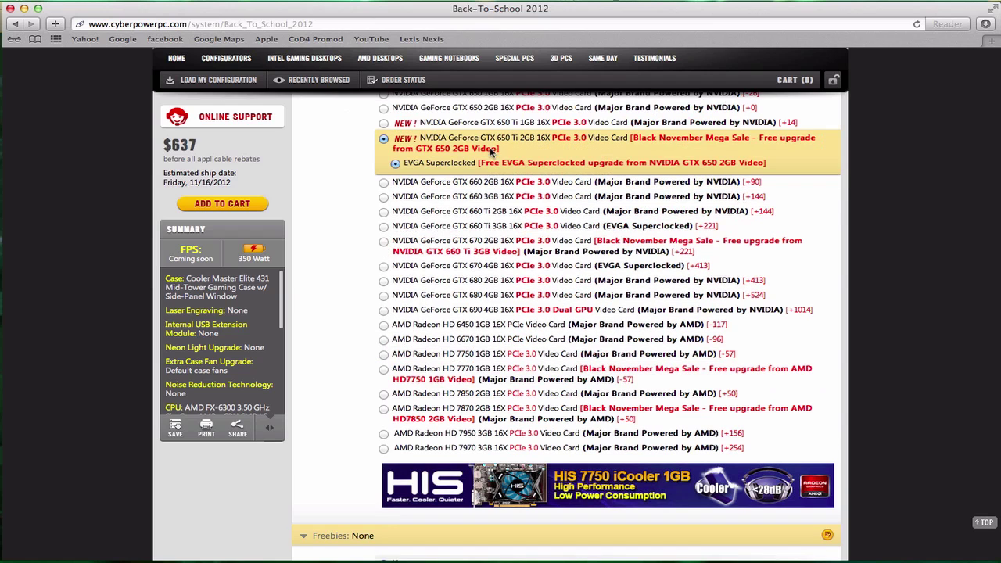
# Choose the FREE Assassins Creed III Game Coupon as the video card freebie
pyautogui.scroll(-5, 462, 158)
pyautogui.scroll(2, 438, 266)
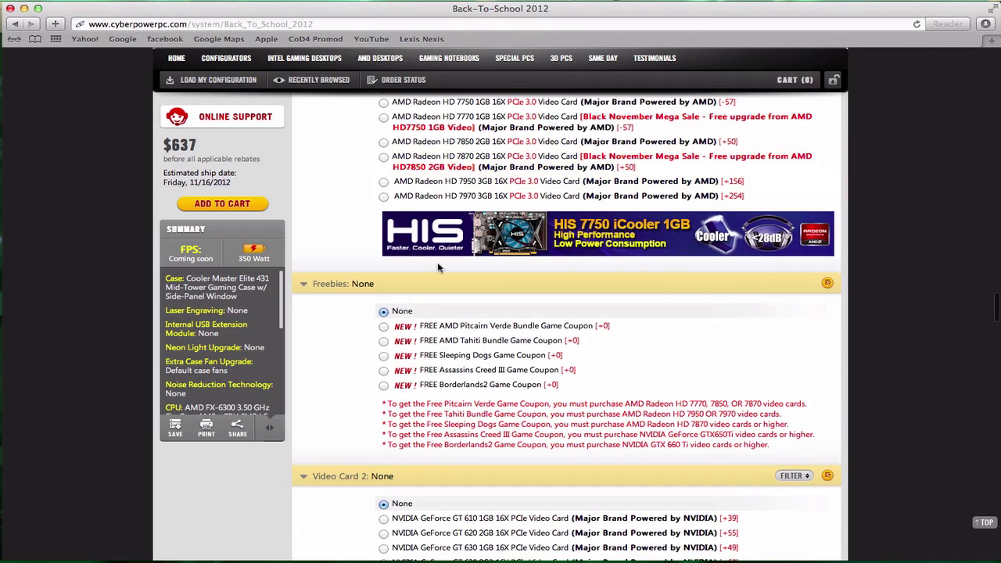
pyautogui.click(383, 372)
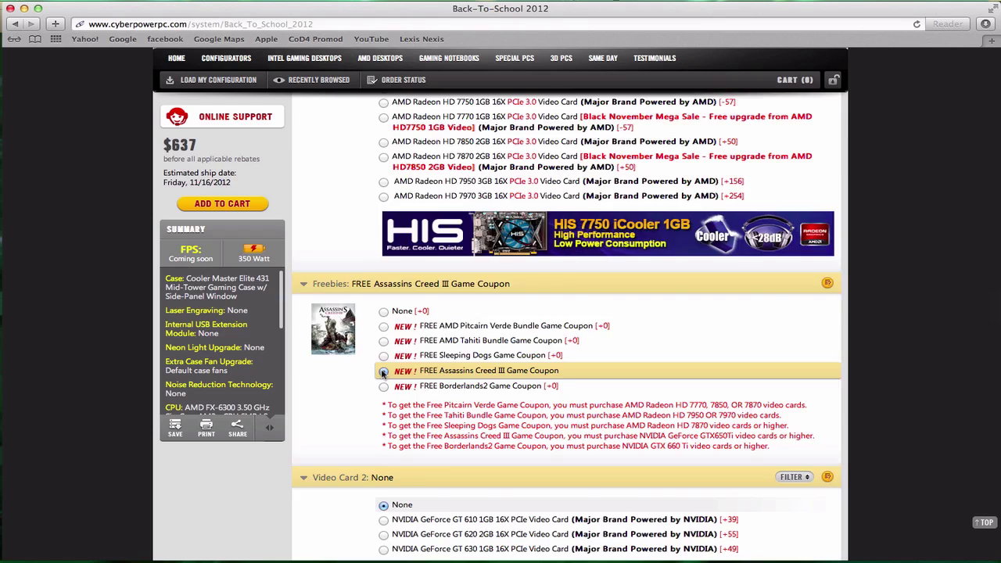
# Select the 500 Watts Corsair CX500 V2 80 Plus Certified power supply and check it against the suggested wattage
pyautogui.scroll(-10, 383, 372)
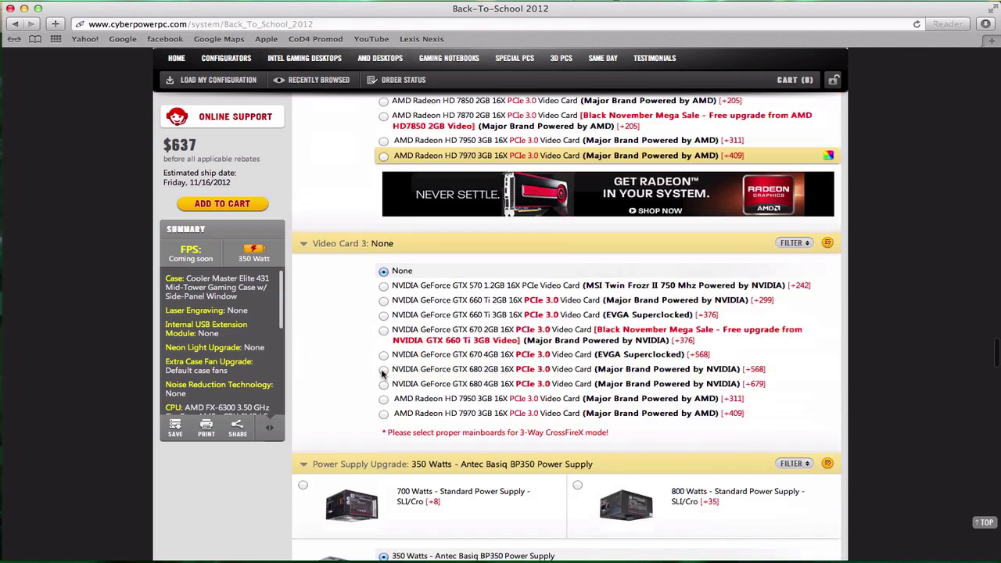
pyautogui.scroll(-2, 383, 374)
pyautogui.scroll(-3, 382, 374)
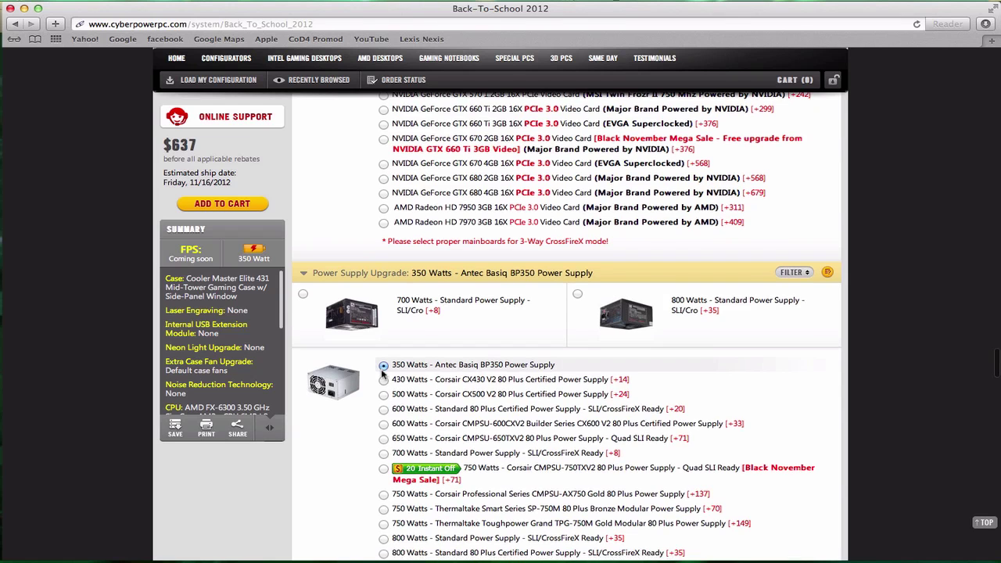
pyautogui.scroll(-2, 383, 374)
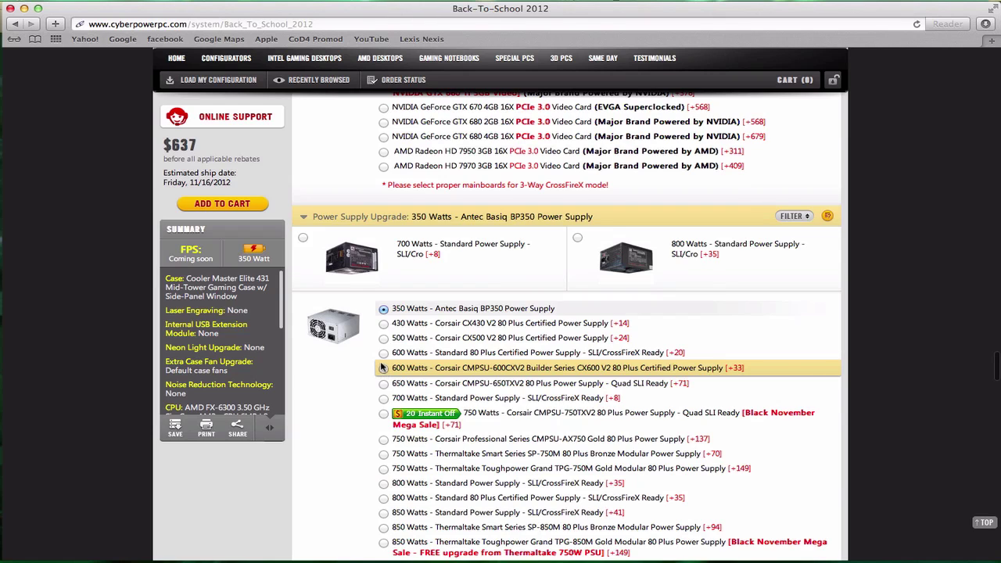
pyautogui.click(383, 340)
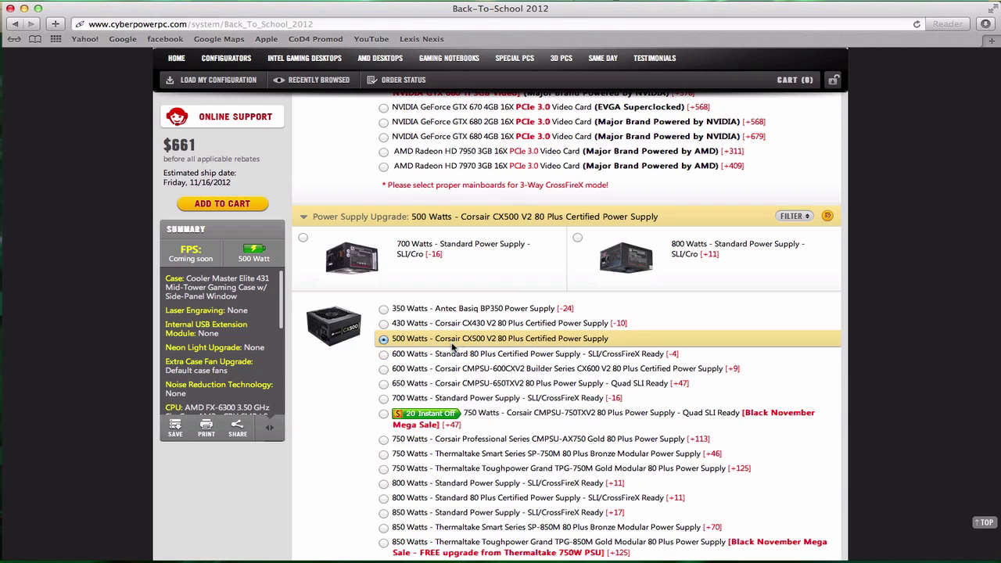
pyautogui.moveTo(255, 254)
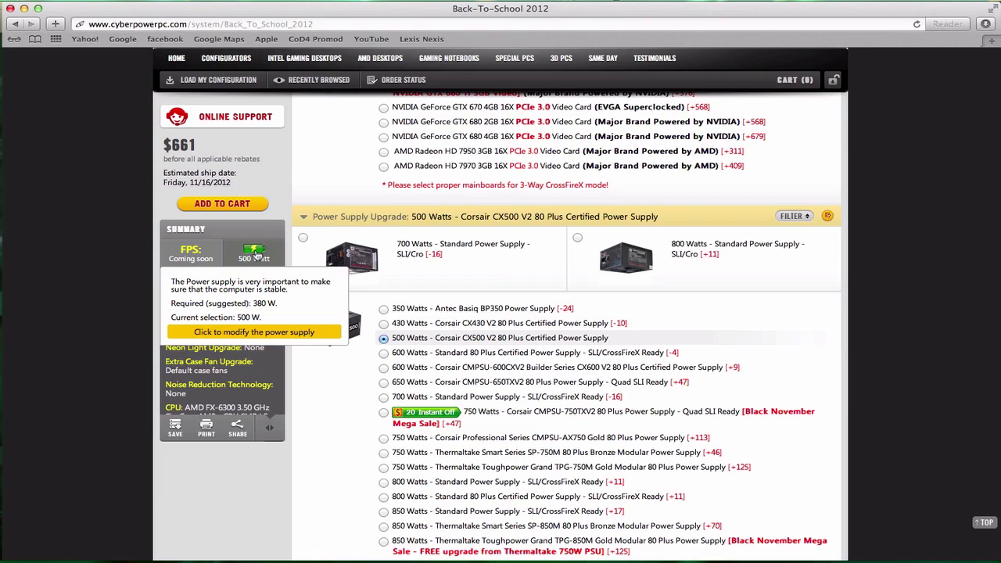
# Set the hard drive to the 500GB Western Digital Caviar Blue SATA-III 6.0Gb/s 7200 RPM as a single drive
pyautogui.scroll(-5, 374, 420)
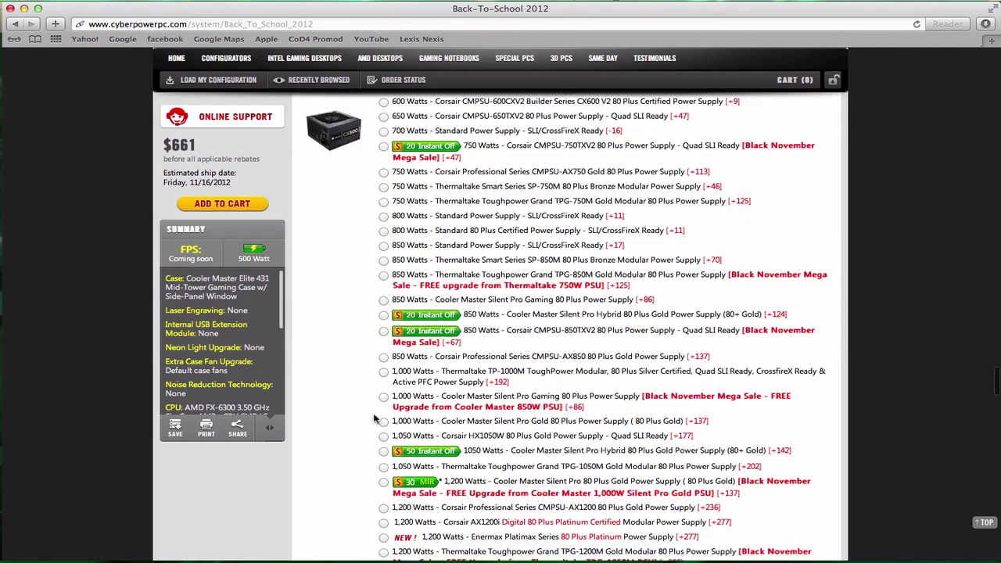
pyautogui.scroll(-10, 374, 420)
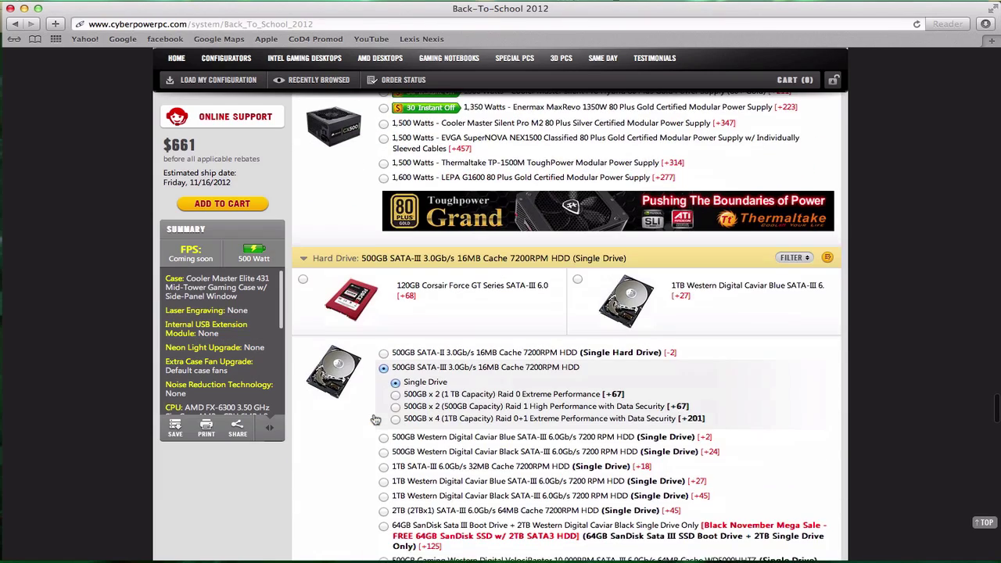
pyautogui.scroll(-3, 374, 421)
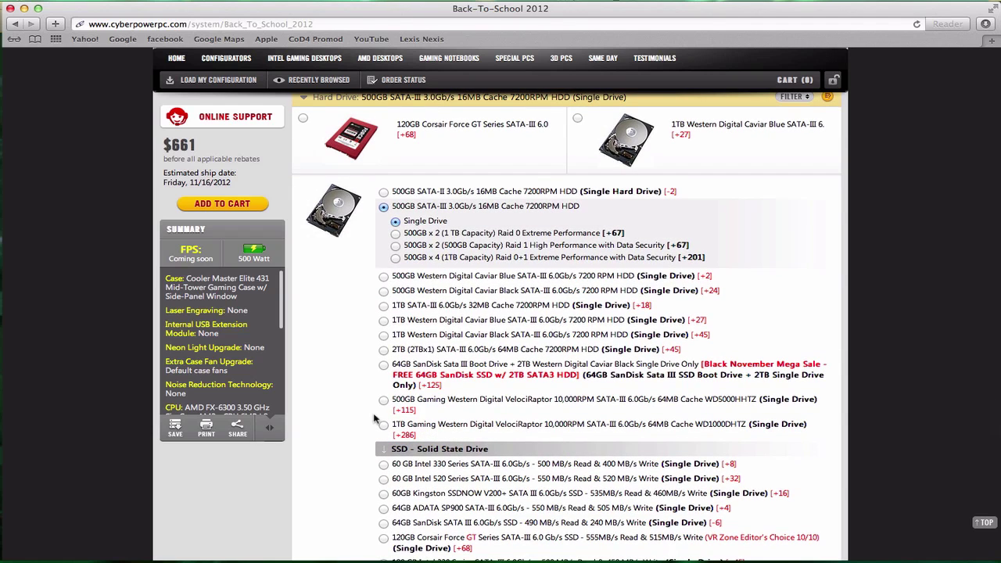
pyautogui.scroll(-1, 374, 420)
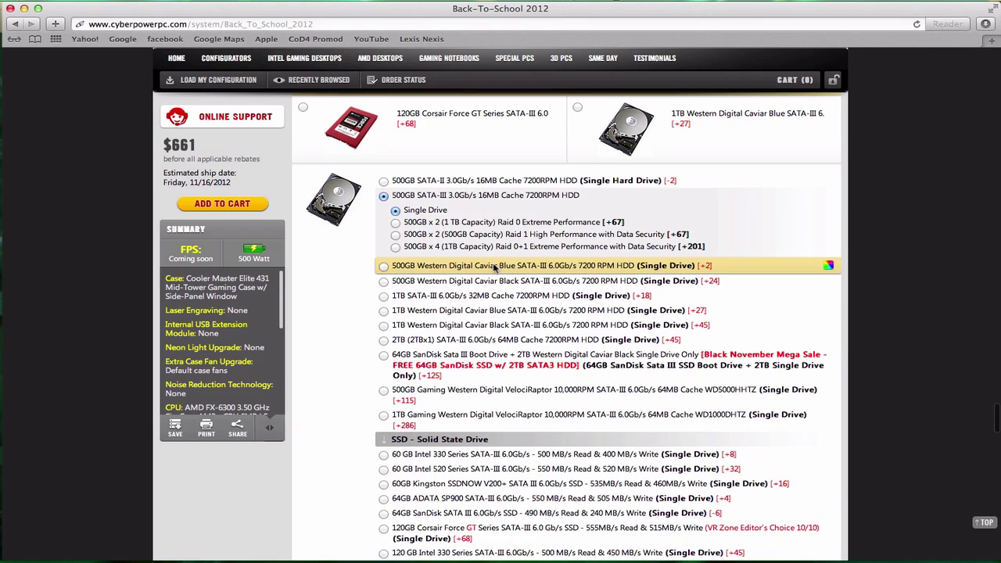
pyautogui.click(494, 268)
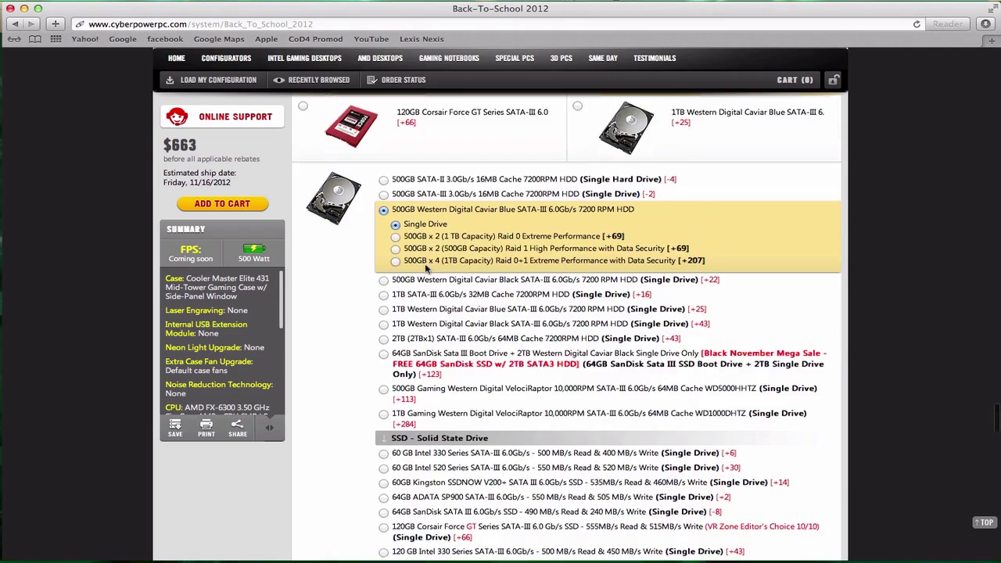
# Examine the SSD, data drive, drive cooling, external drive, optical drive and sound options, and return to the system overview
pyautogui.scroll(-3, 426, 270)
pyautogui.scroll(-10, 427, 269)
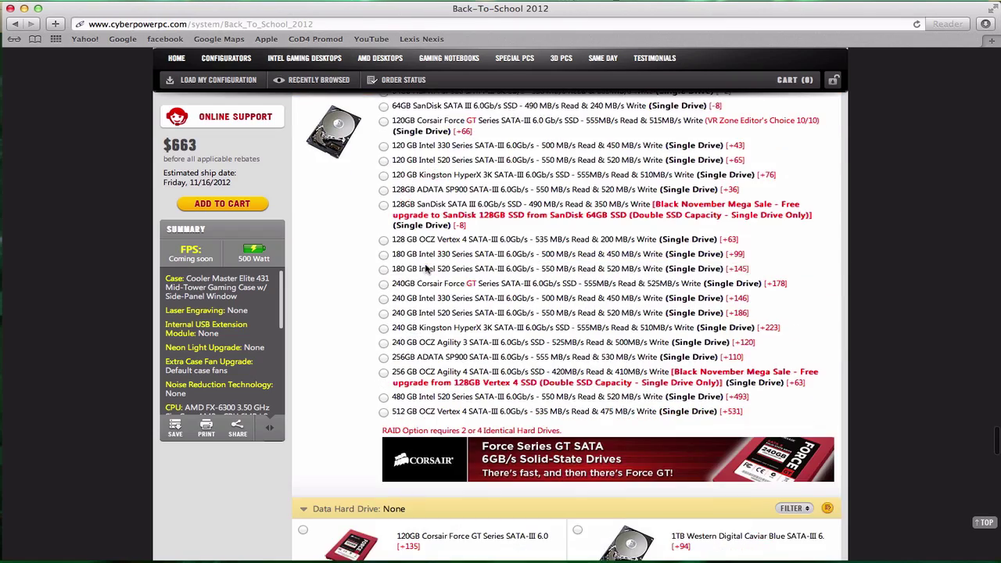
pyautogui.scroll(-12, 426, 268)
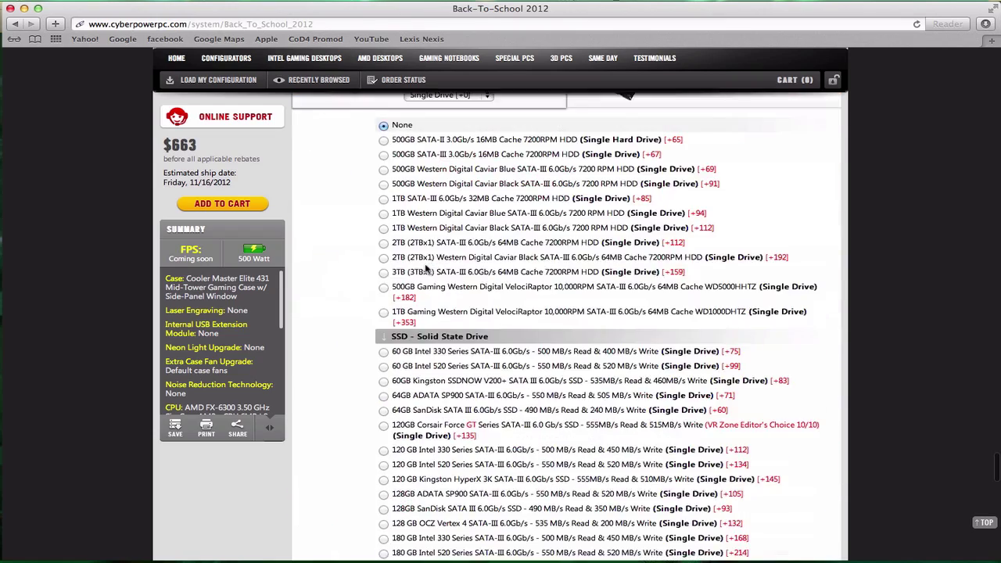
pyautogui.scroll(-10, 426, 269)
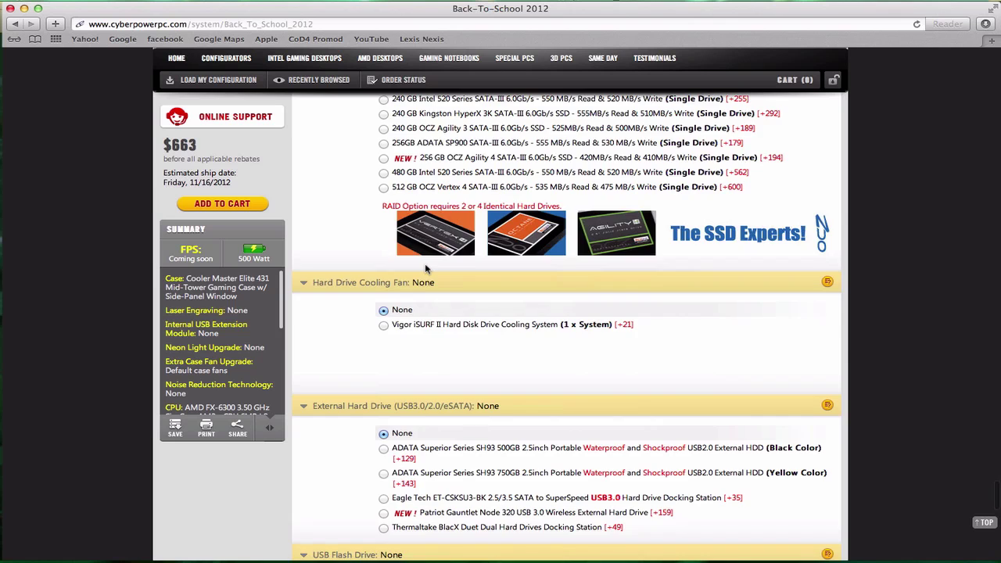
pyautogui.scroll(-15, 427, 269)
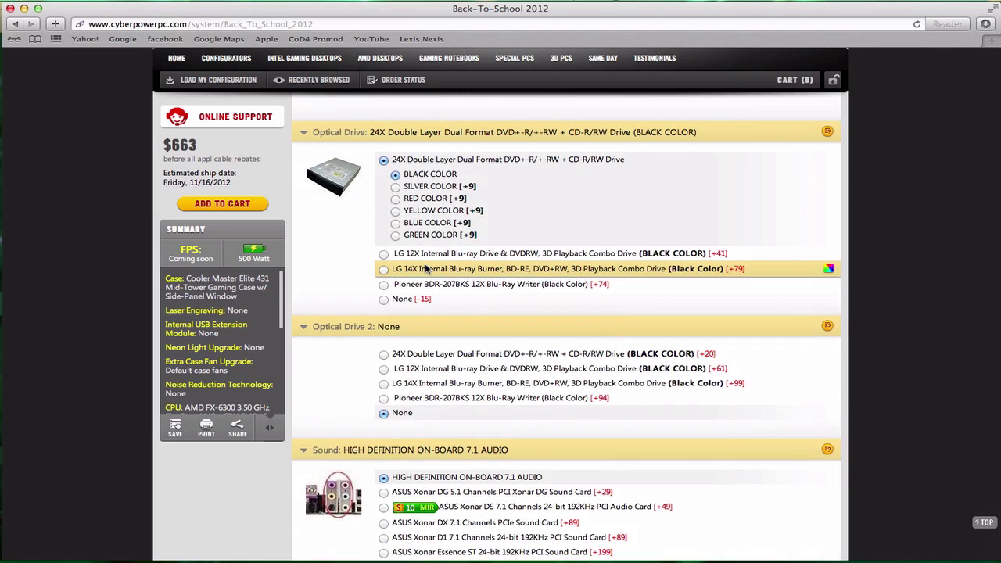
pyautogui.scroll(-3, 426, 269)
pyautogui.scroll(2, 426, 269)
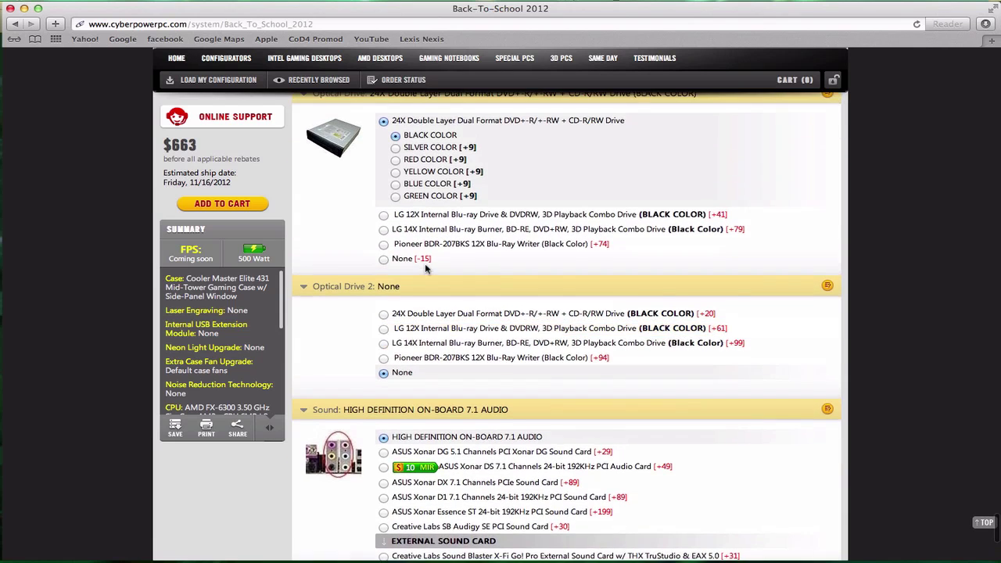
pyautogui.scroll(-1, 425, 263)
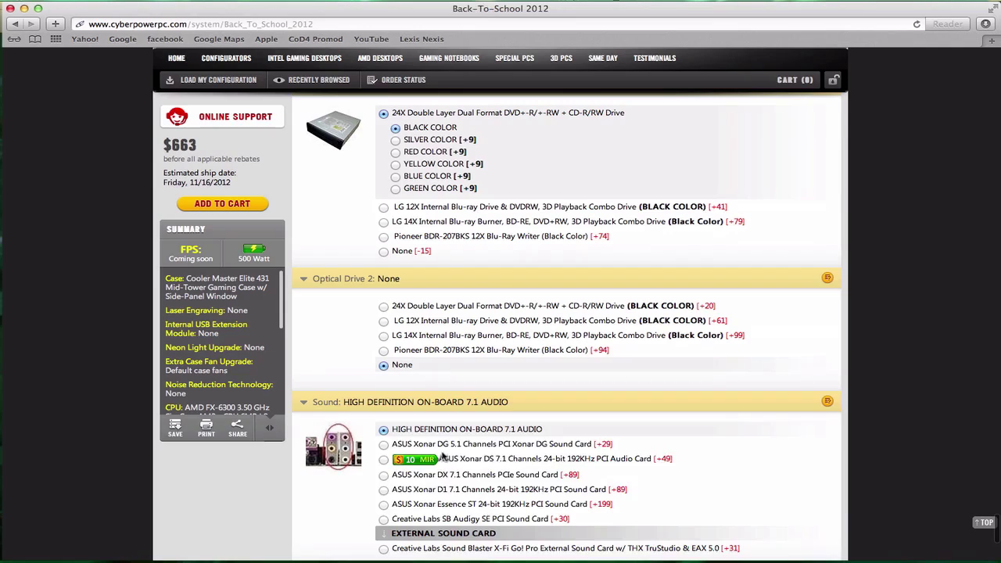
pyautogui.scroll(-3, 443, 438)
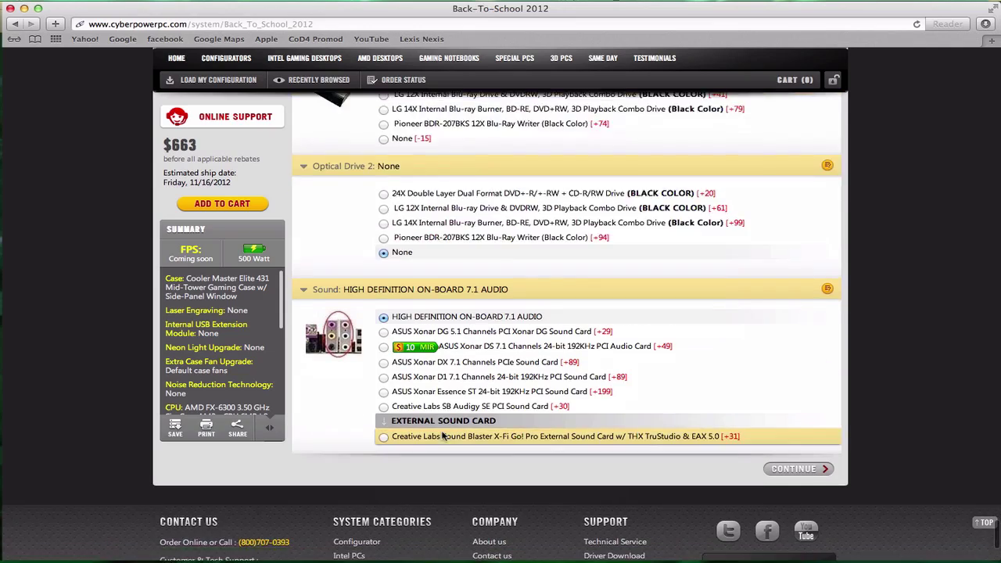
pyautogui.scroll(-3, 443, 438)
pyautogui.scroll(20, 443, 438)
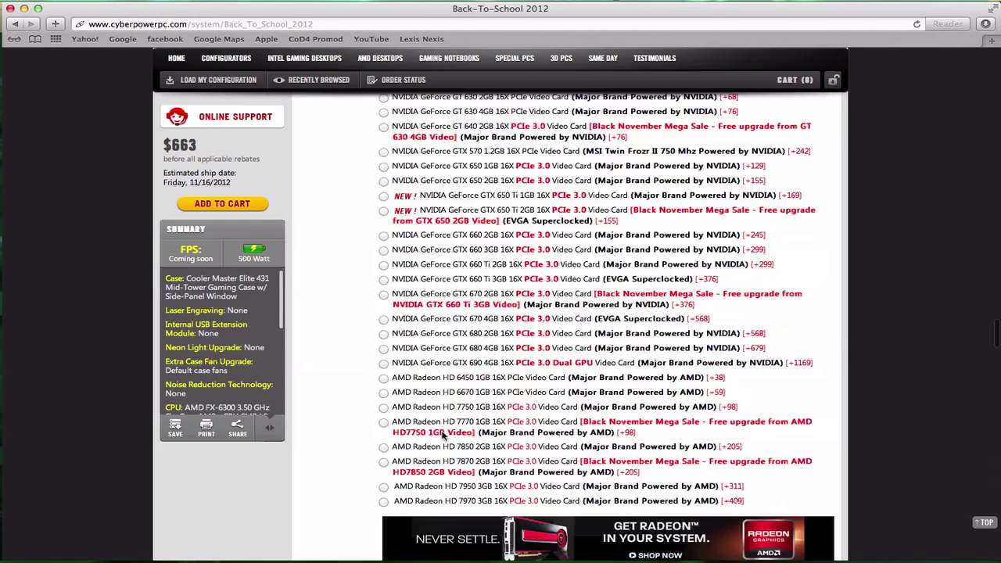
pyautogui.scroll(20, 443, 436)
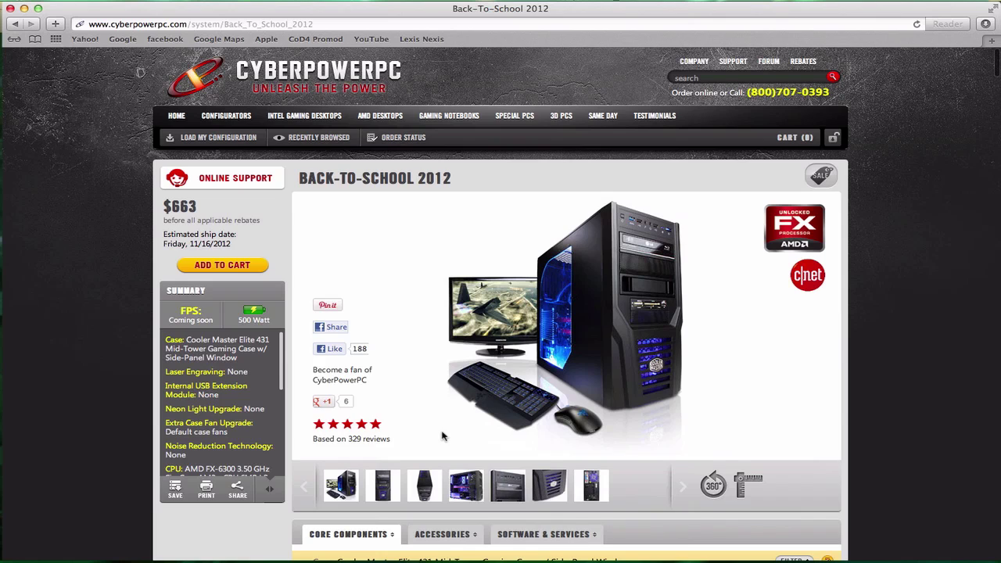